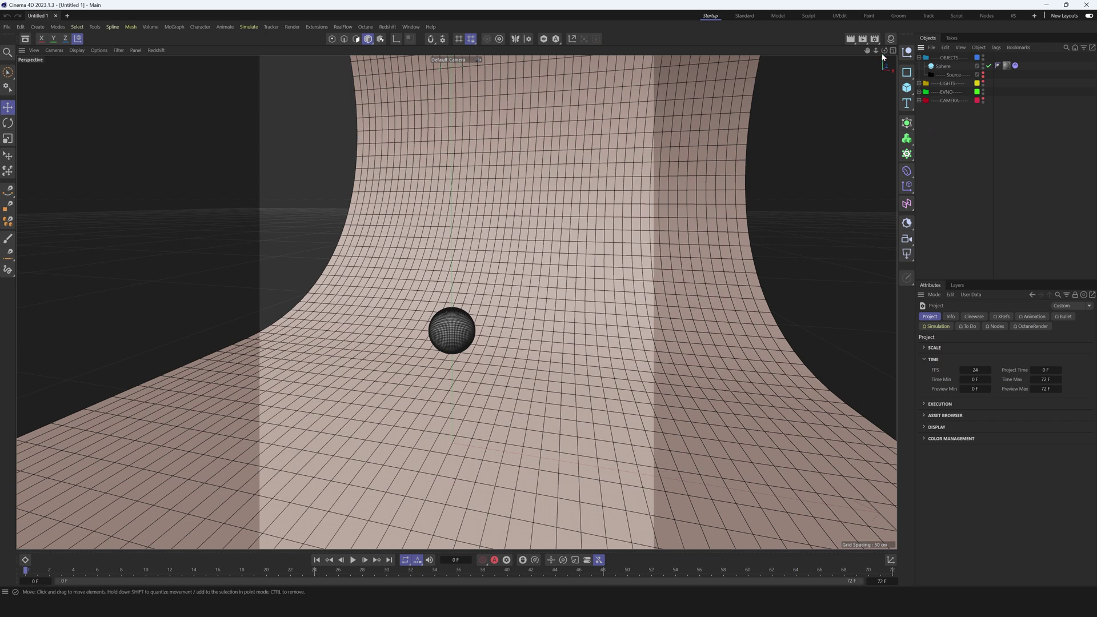
- Set the render output size to 1080 by 1080 pixels, and then show the project settings
click(874, 38)
drag(896, 37, 538, 226)
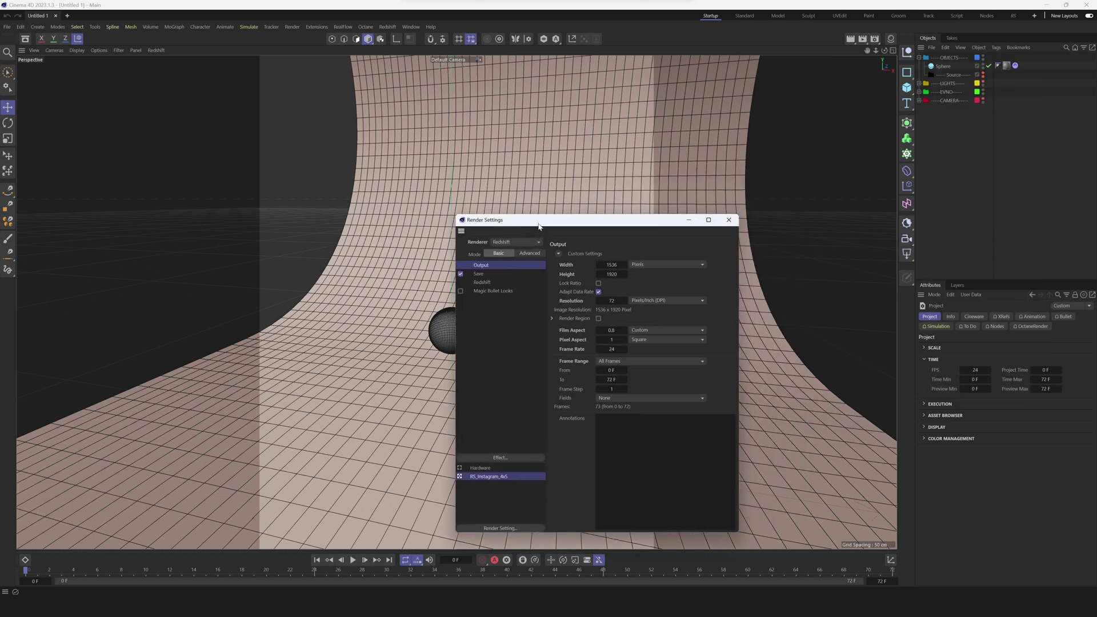
click(615, 265)
text(1080)
key(Tab)
key(Tab)
text(1)
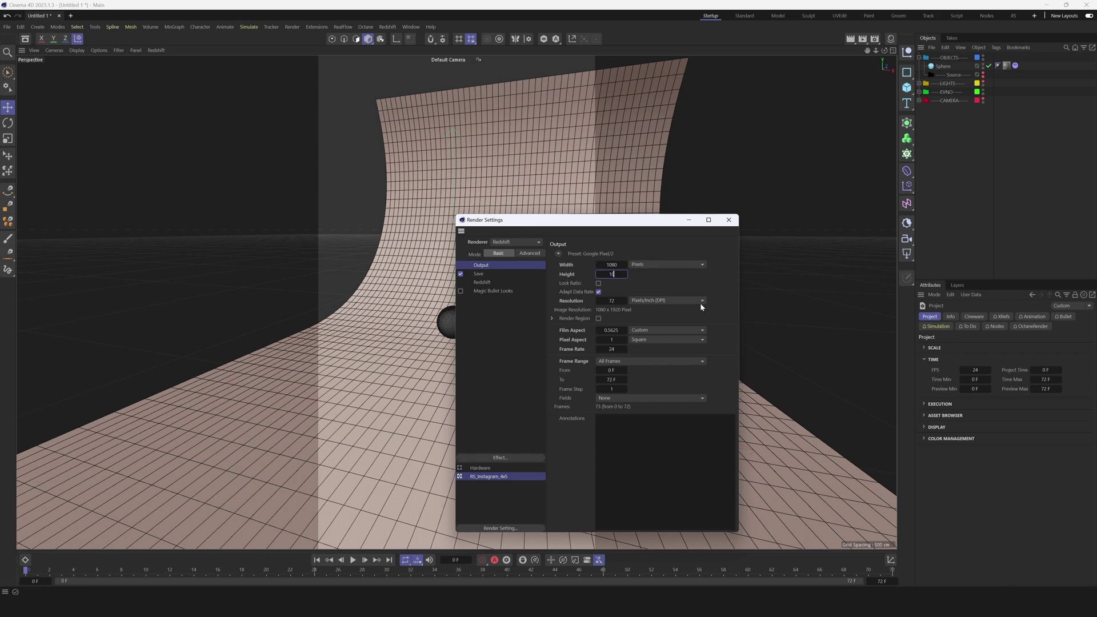
key(Return)
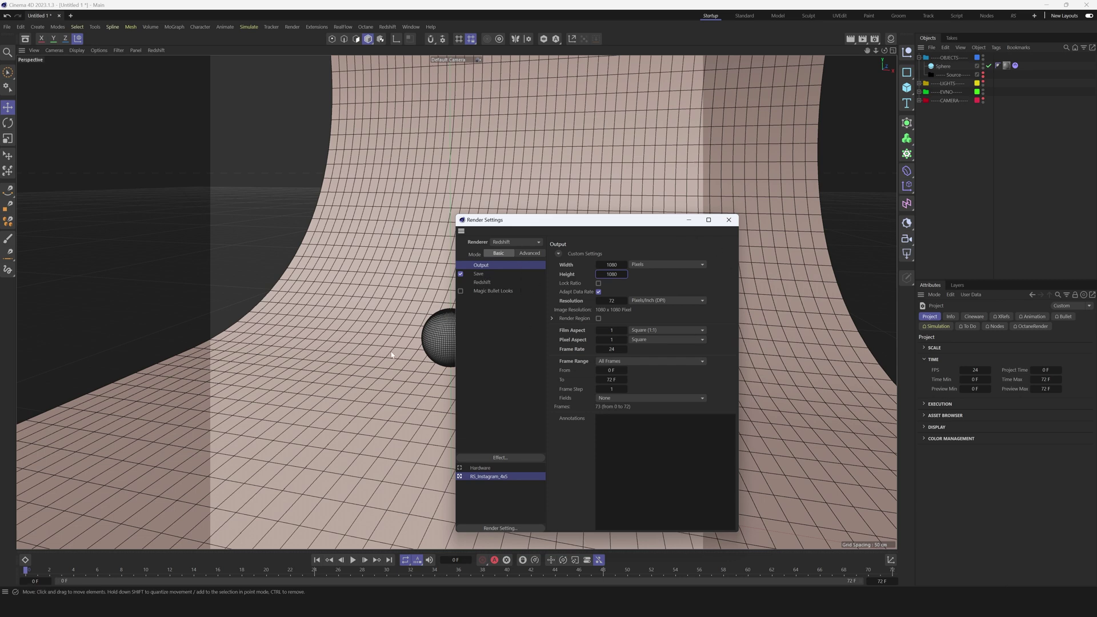
key(ctrl+b)
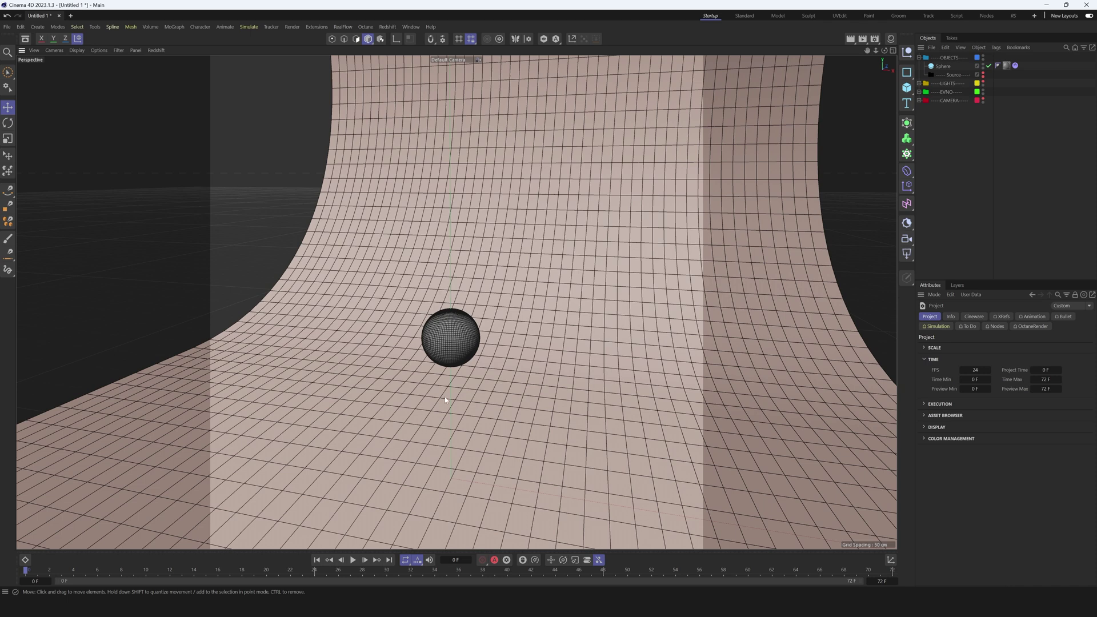
click(21, 26)
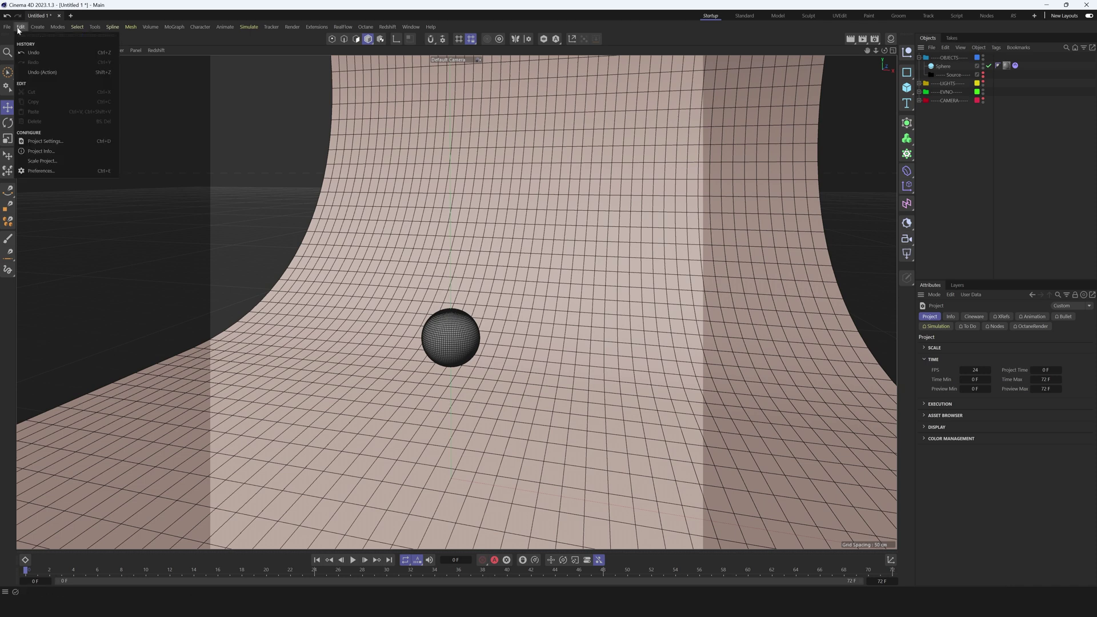
click(42, 145)
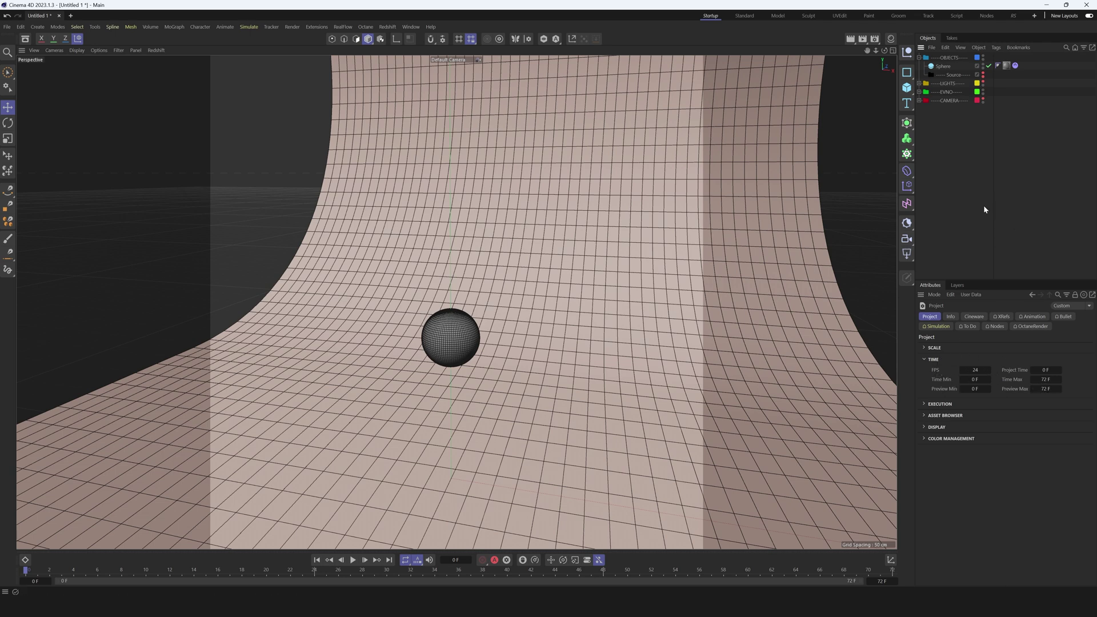
- Delete all objects from the scene, leaving the project empty
key(ctrl+a)
key(Delete)
click(889, 39)
click(890, 40)
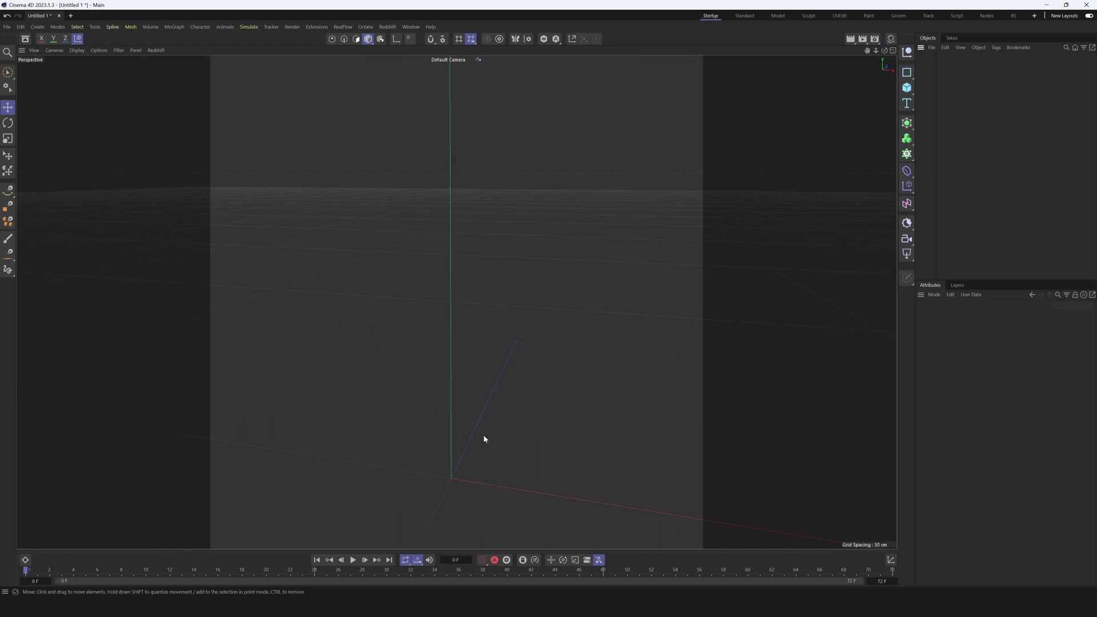
- Add a cube and set its X, Y and Z segments to 5 each
click(907, 88)
scroll(428, 368, down, 10)
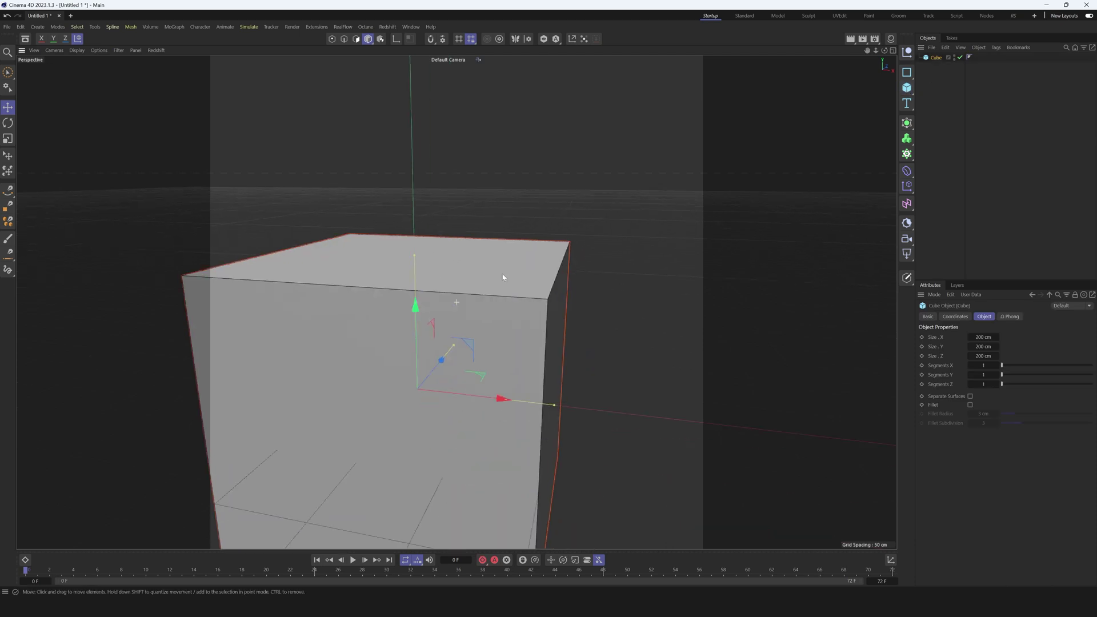
alt+drag(429, 368, 521, 340)
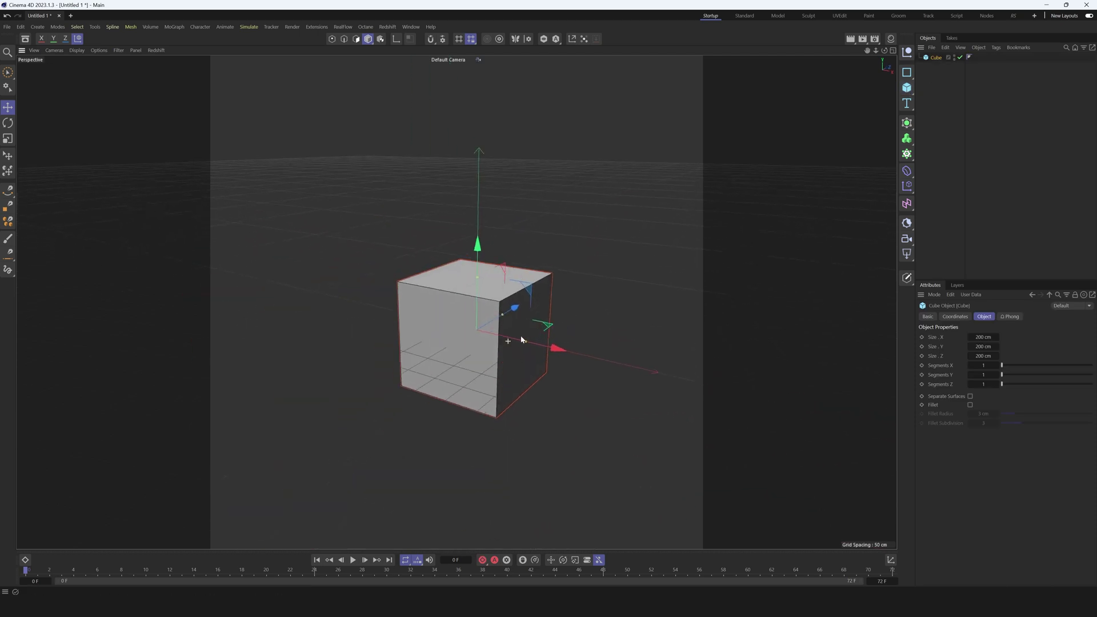
scroll(521, 339, up, 2)
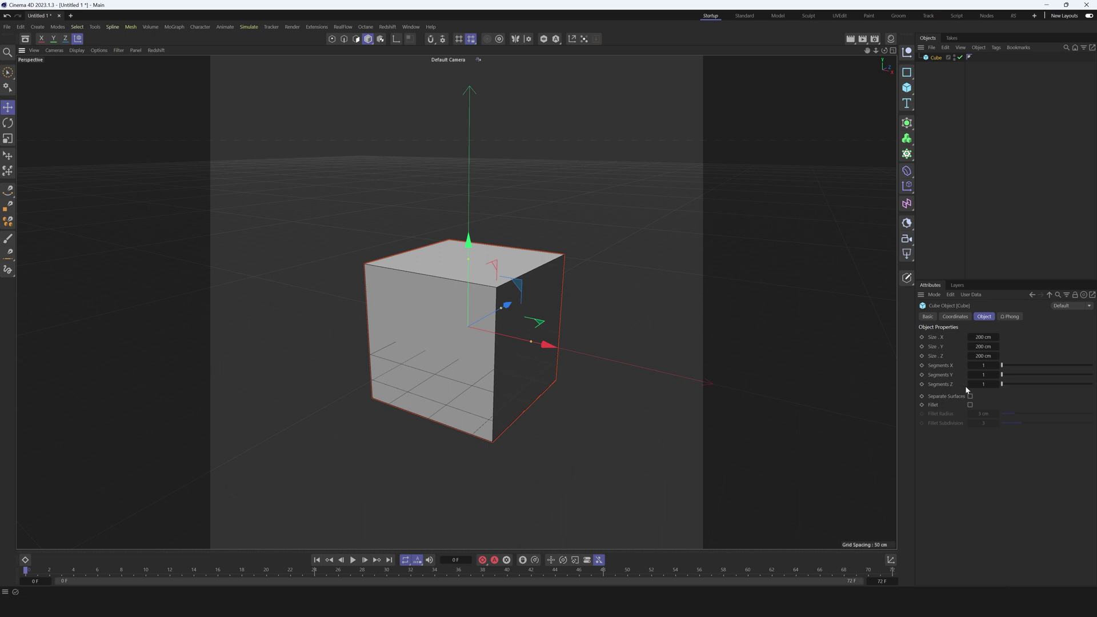
click(982, 365)
text(5)
key(Tab)
text(5)
key(Tab)
text(5)
key(Return)
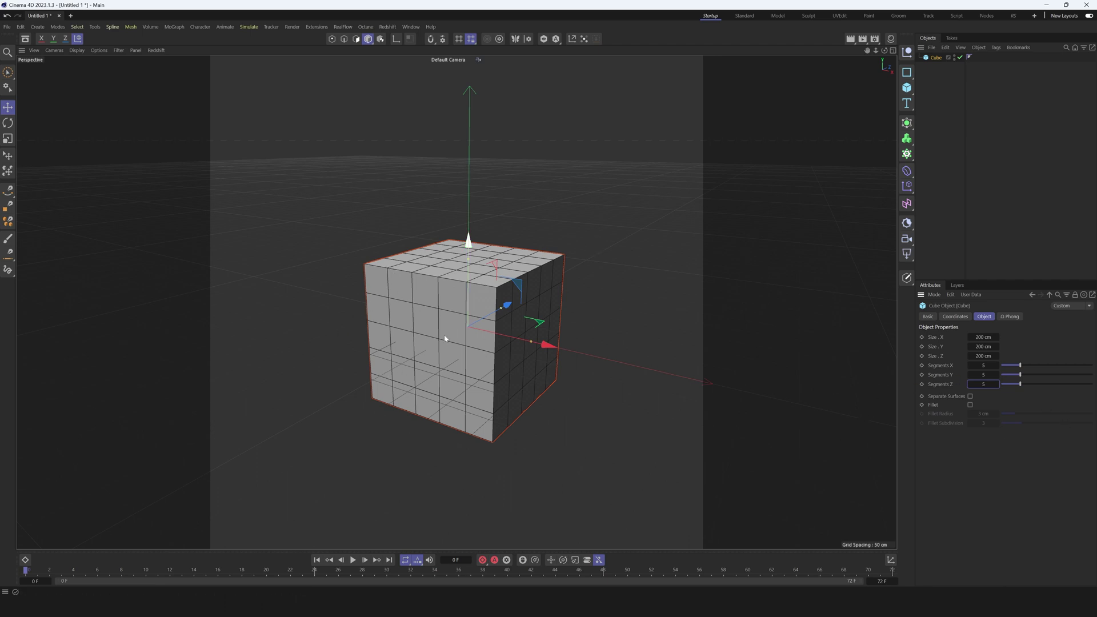
- Convert the segmented cube into an editable polygon object
alt+drag(441, 371, 364, 268)
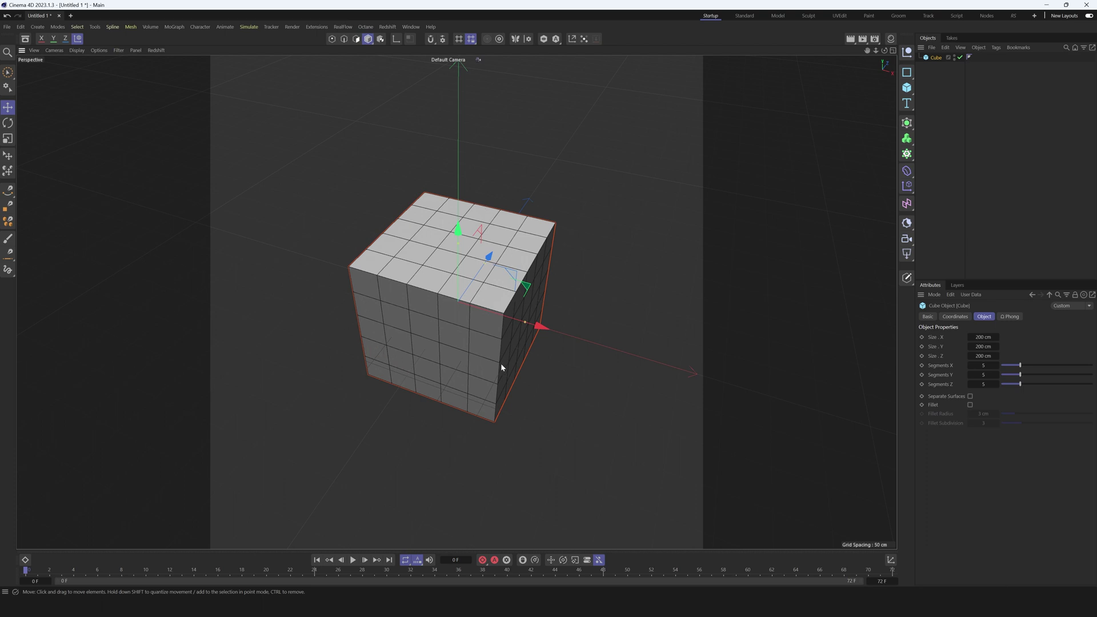
alt+drag(535, 374, 497, 331)
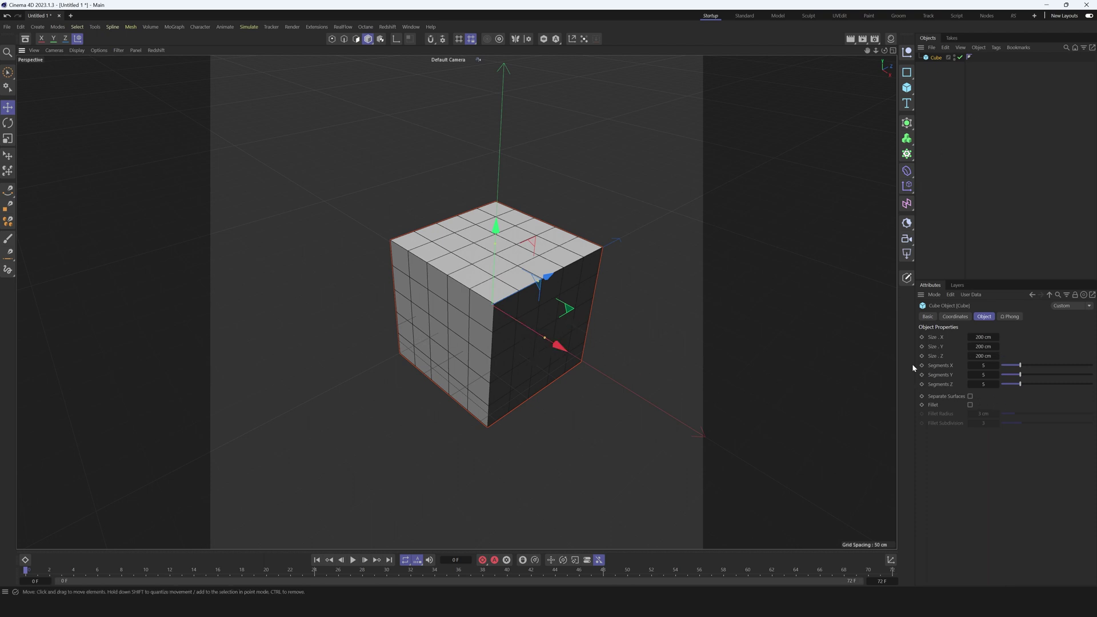
key(c)
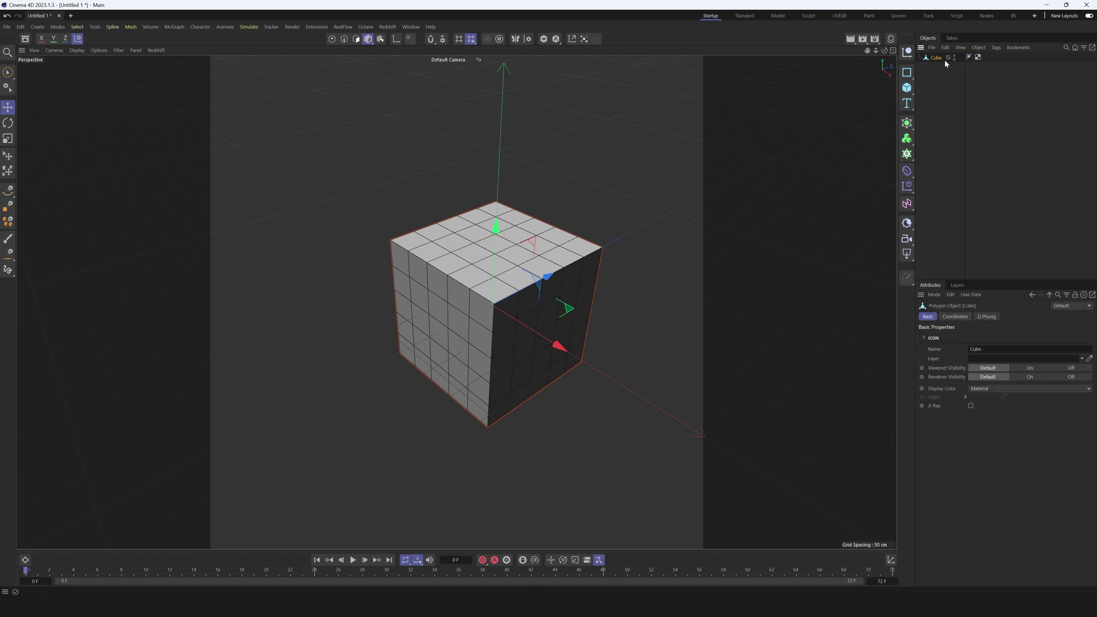
scroll(494, 257, up, 3)
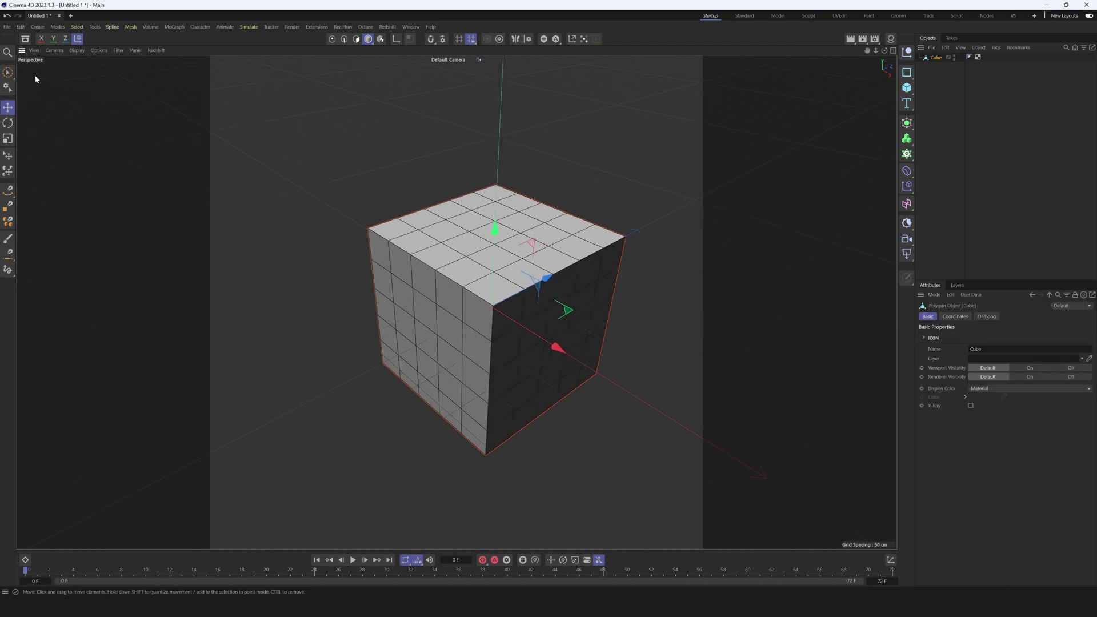
- Brush-select all polygons on the cube's top and two front sides and delete them to leave an open corner
click(9, 72)
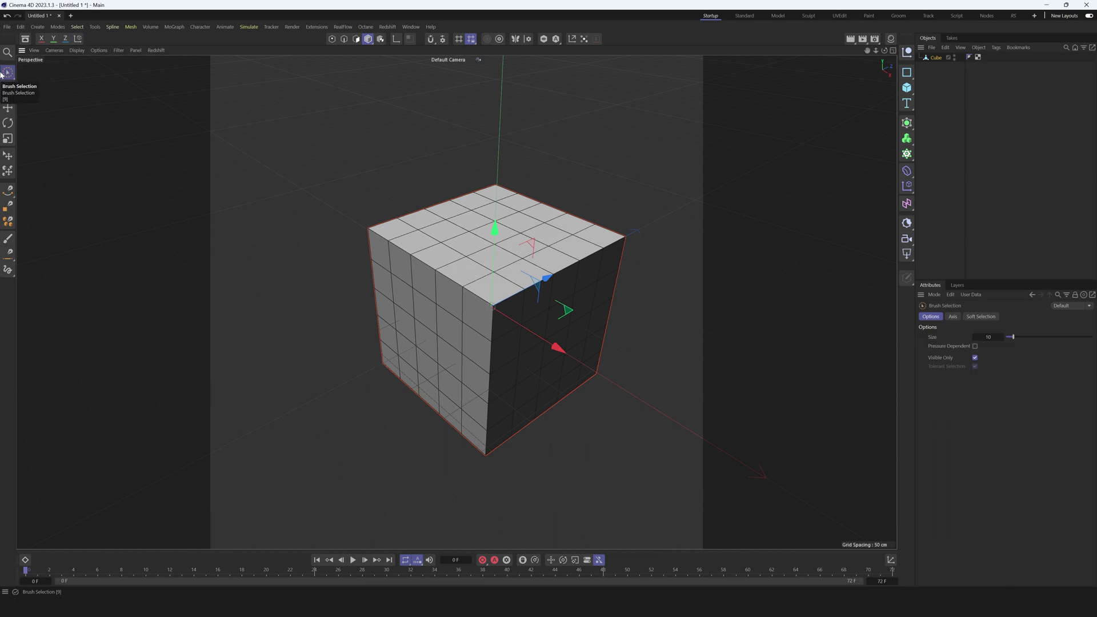
click(358, 40)
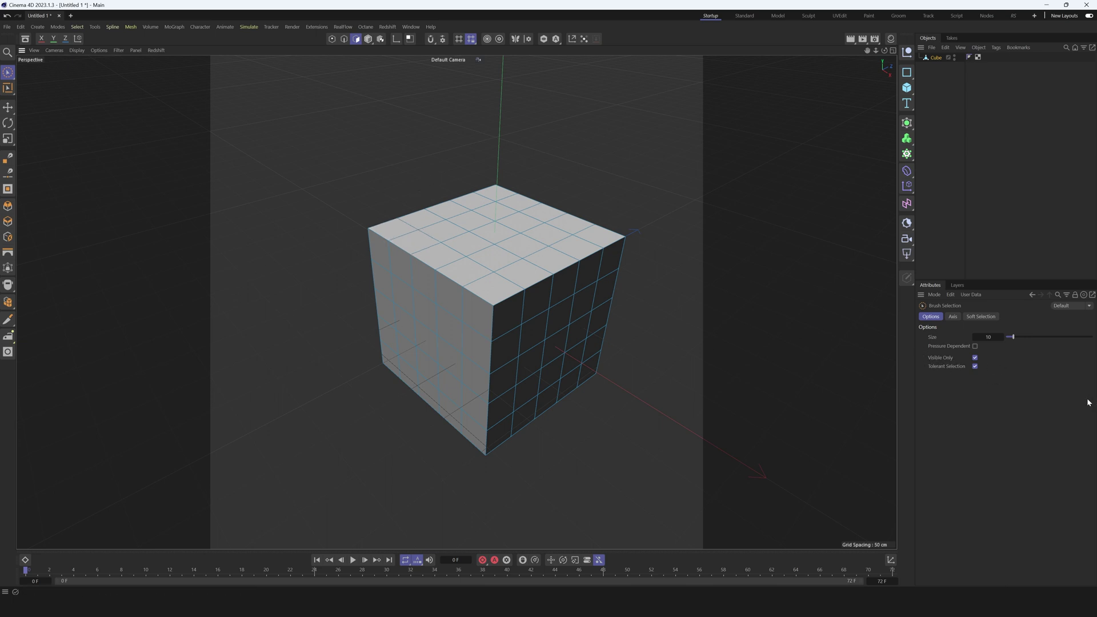
mouse_move(429, 240)
mouse_down()
mouse_move(497, 193)
mouse_move(597, 206)
mouse_move(453, 305)
mouse_move(611, 257)
mouse_move(606, 359)
mouse_move(464, 455)
mouse_move(399, 266)
mouse_move(400, 366)
mouse_up()
drag(428, 279, 440, 403)
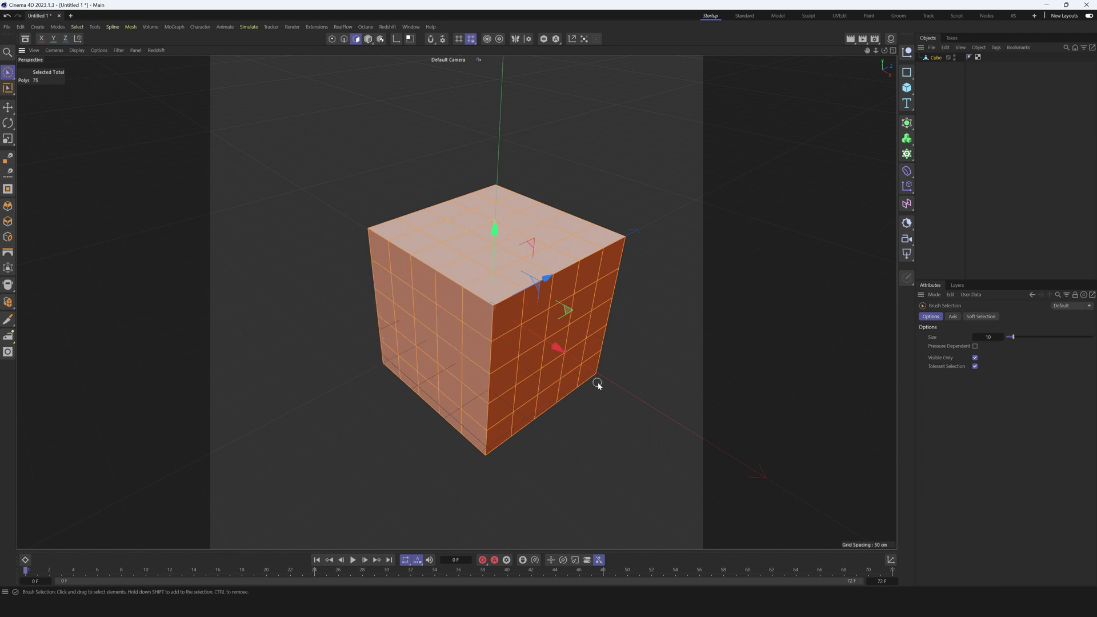
key(Delete)
mouse_move(540, 370)
alt+mouse_down()
mouse_move(417, 350)
mouse_move(612, 350)
mouse_move(533, 354)
mouse_move(570, 407)
mouse_move(566, 350)
mouse_move(542, 379)
alt+mouse_up()
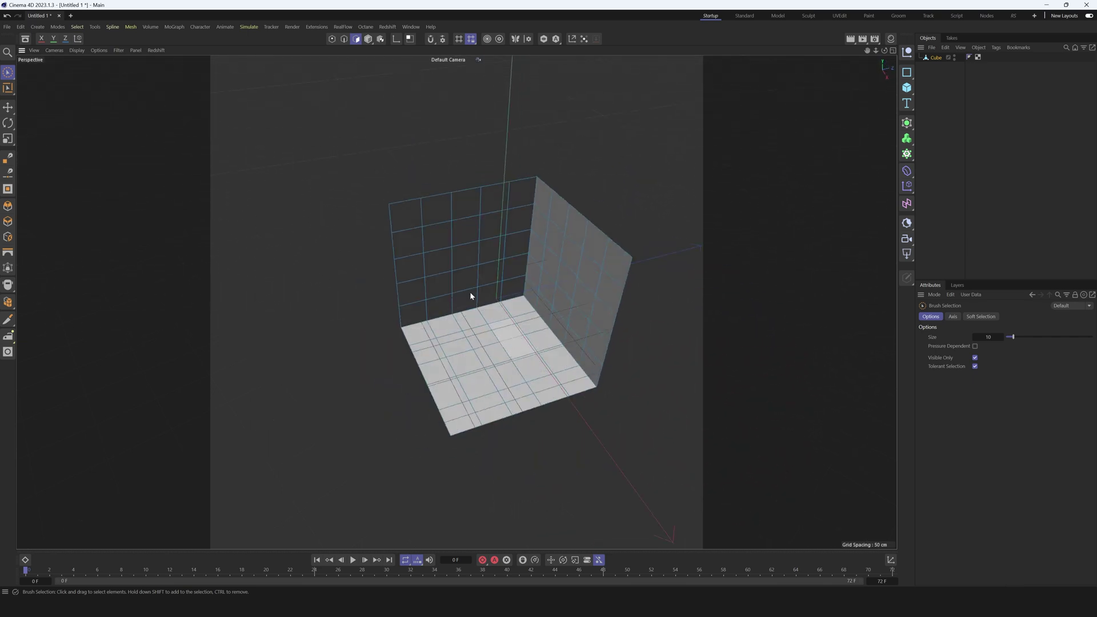
- Reverse the normals of all remaining polygons and clear the selection
alt+drag(564, 313, 473, 372)
key(ctrl+a)
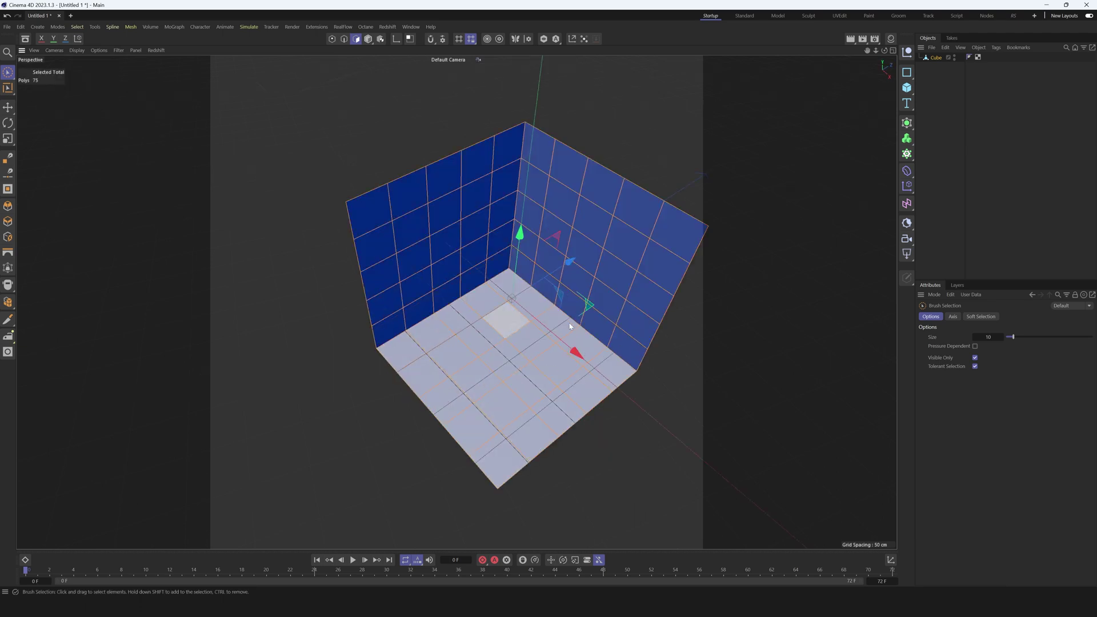
right_click(364, 372)
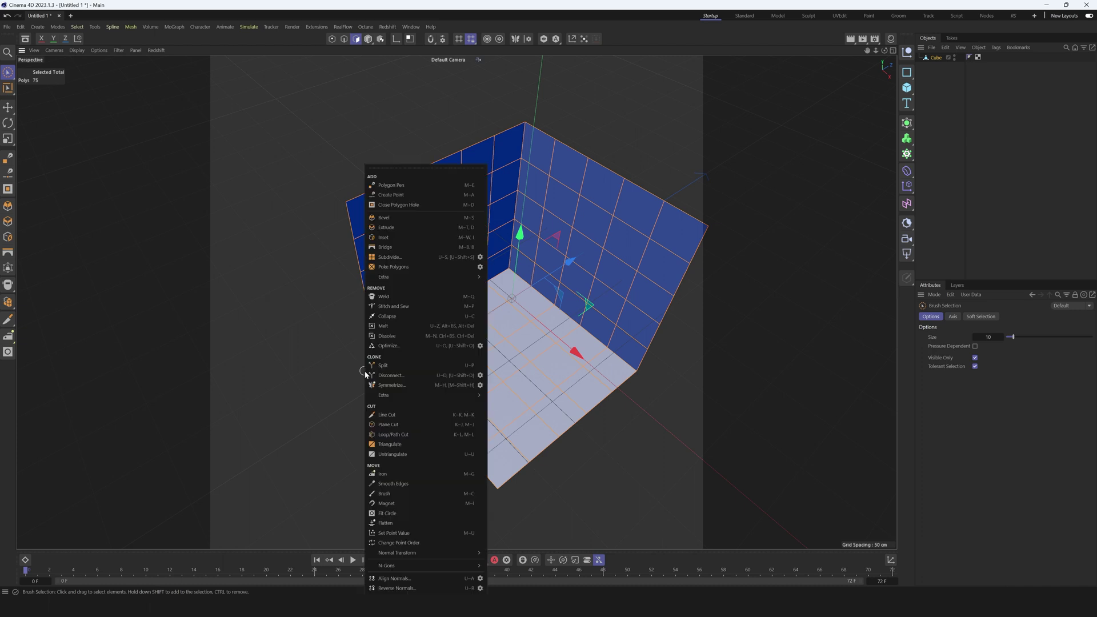
click(397, 589)
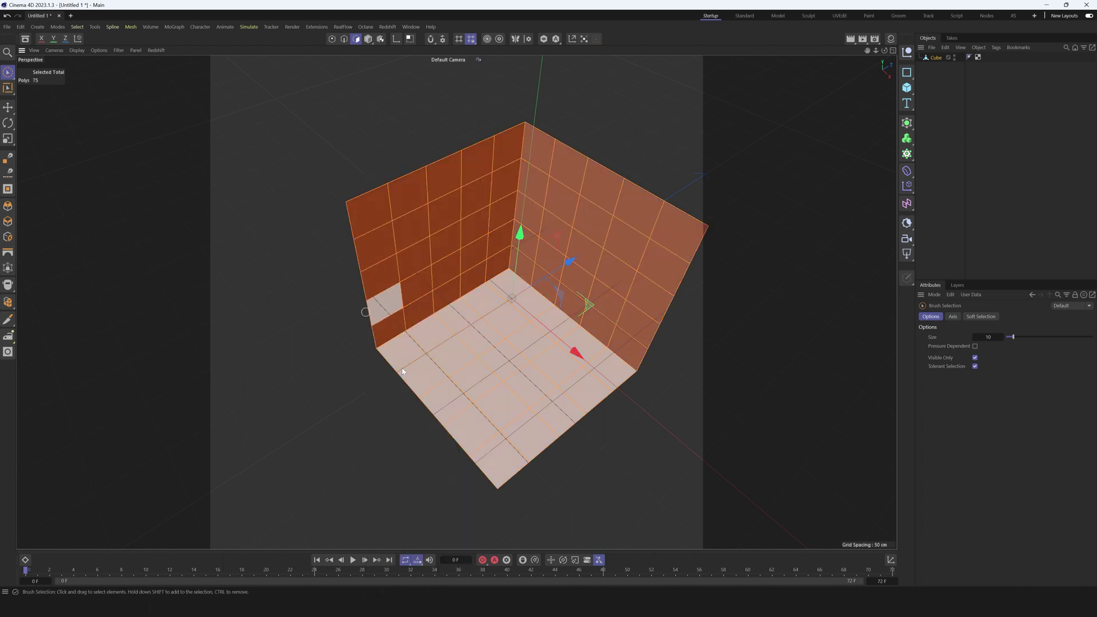
click(659, 445)
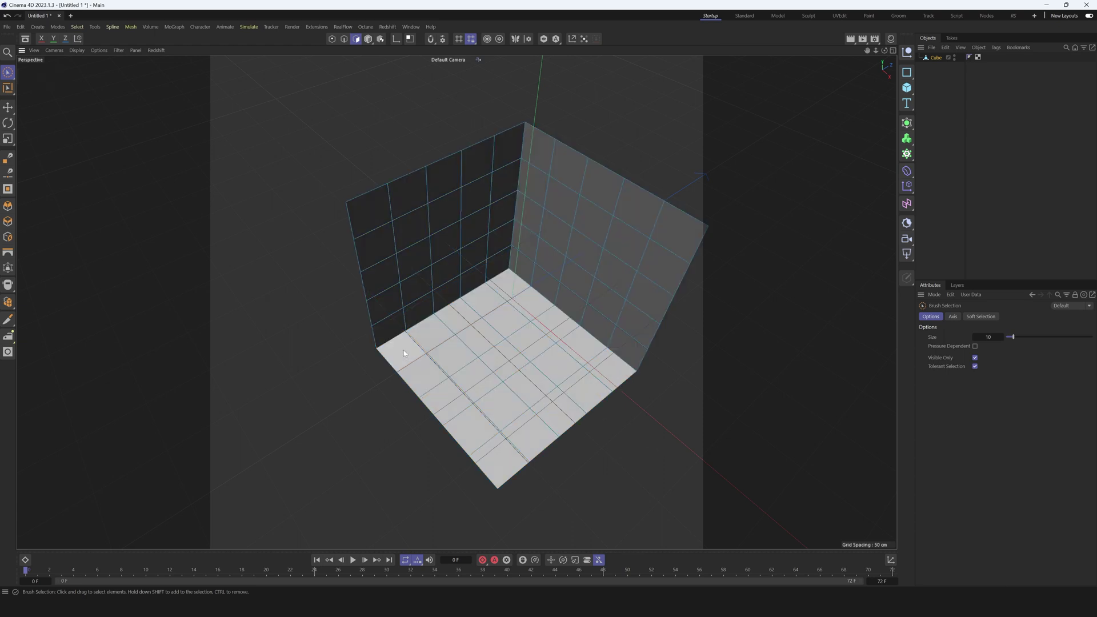
- Extrude the floor polygons in the row along the back wall upward to varying heights, the middle one about 188 cm
click(404, 353)
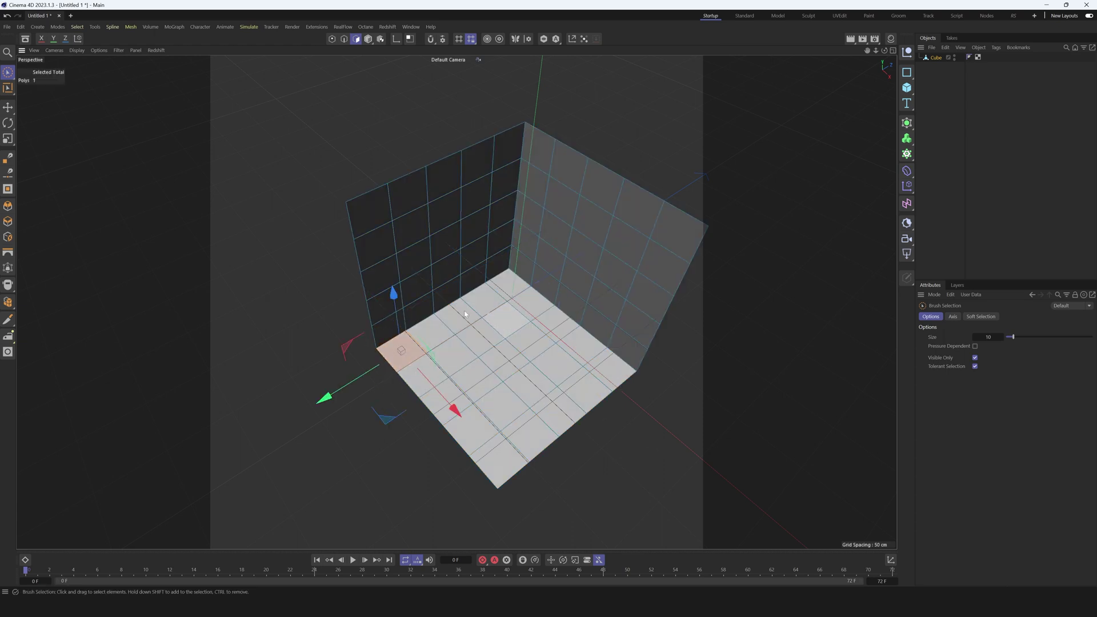
right_click(317, 314)
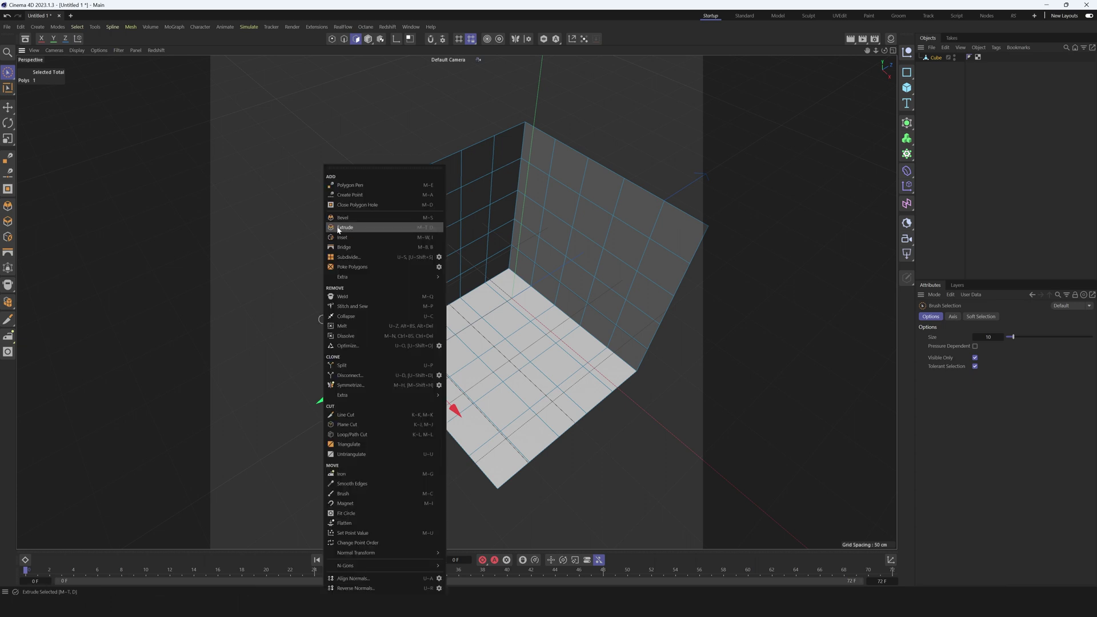
click(427, 228)
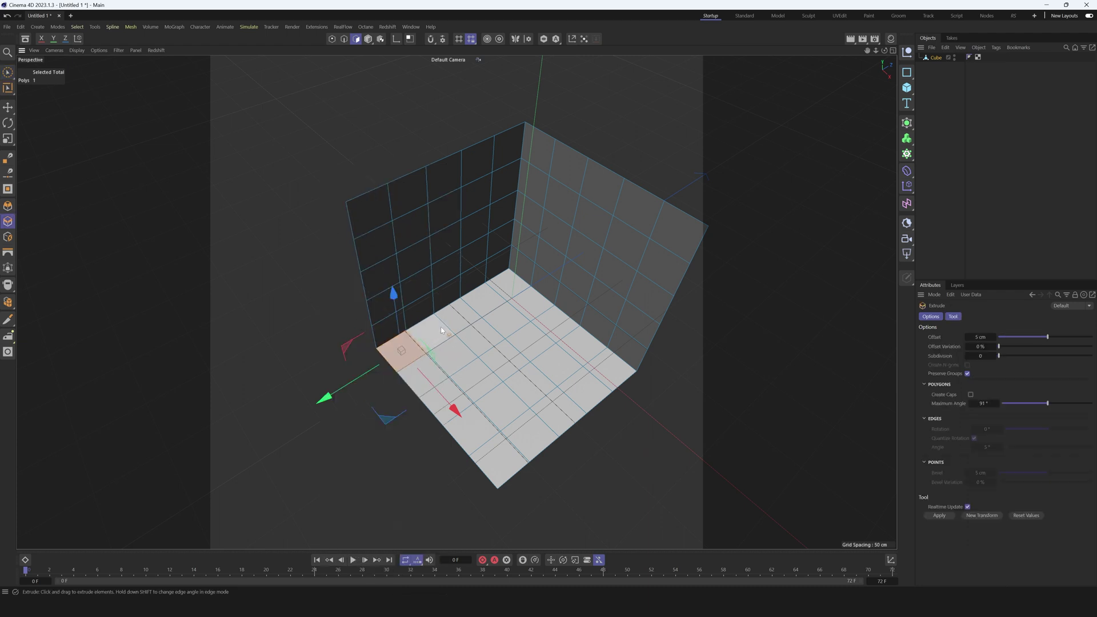
alt+drag(441, 327, 435, 296)
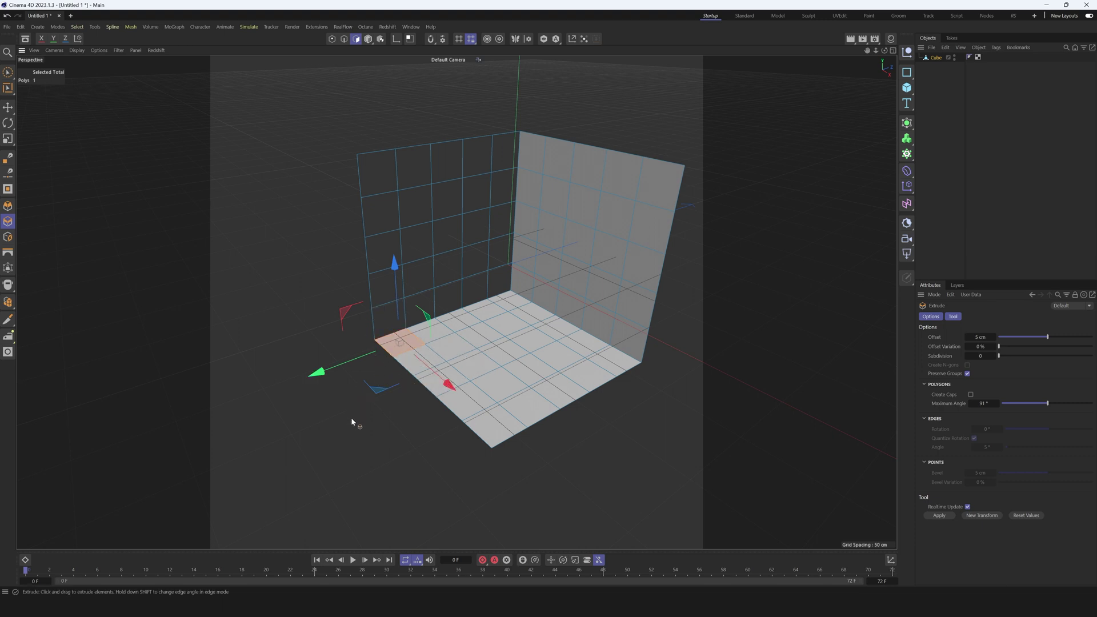
drag(375, 415, 463, 405)
alt+drag(376, 365, 419, 267)
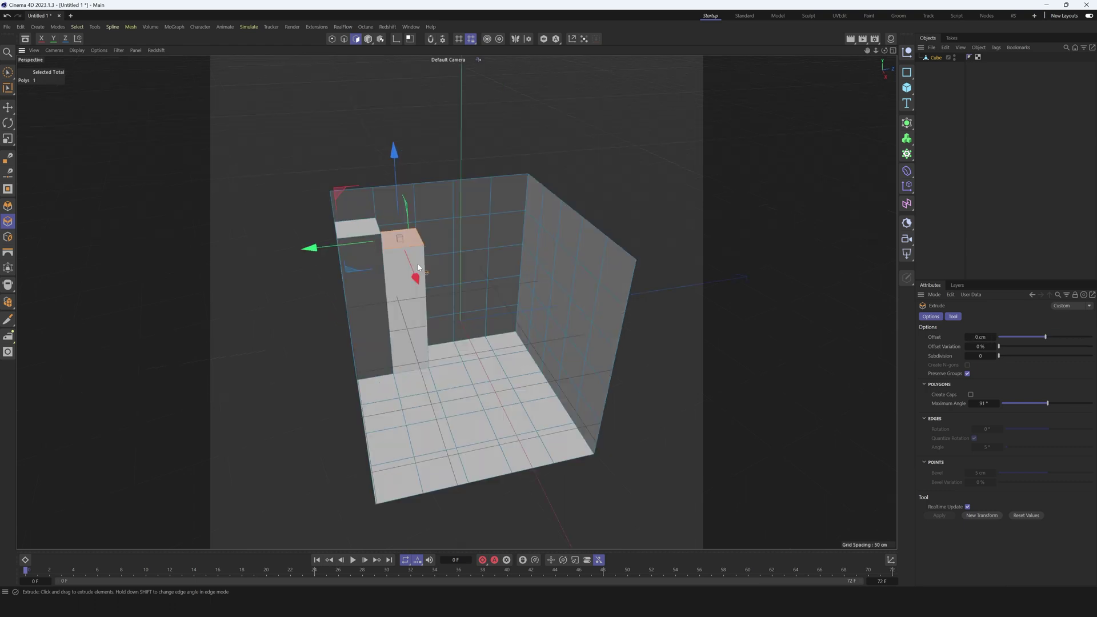
click(448, 359)
drag(464, 376, 534, 349)
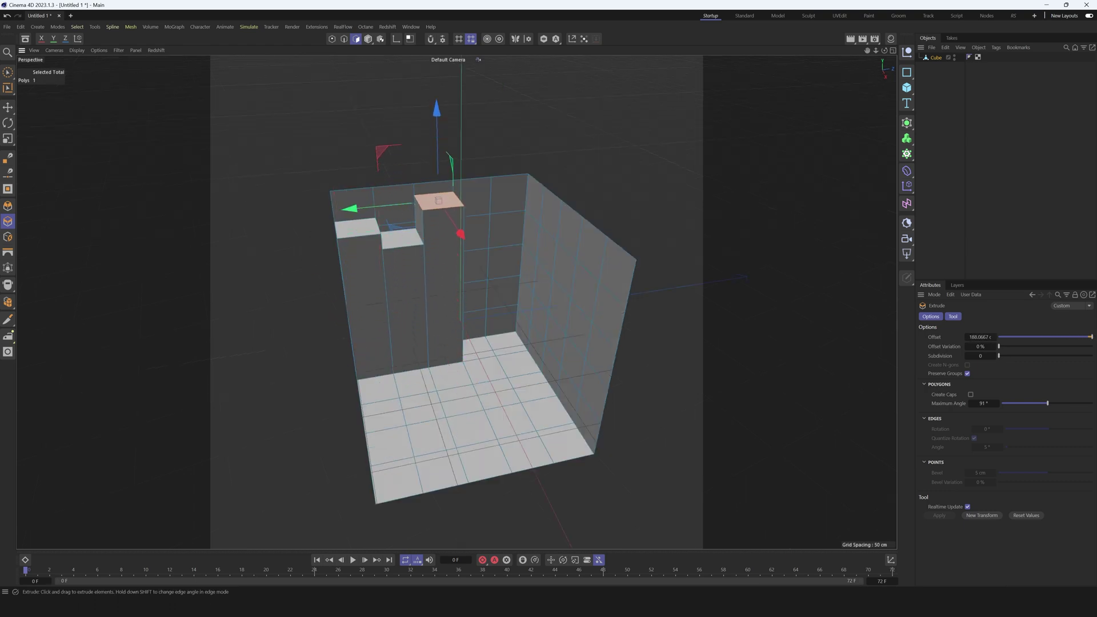
click(492, 369)
drag(492, 368, 549, 358)
- Extrude the second row of floor polygons upward to varying heights, the one beside the side wall about 167 cm
drag(372, 387, 327, 472)
drag(420, 393, 493, 379)
click(451, 379)
drag(451, 378, 540, 371)
click(496, 370)
click(523, 366)
click(516, 372)
drag(515, 373, 564, 373)
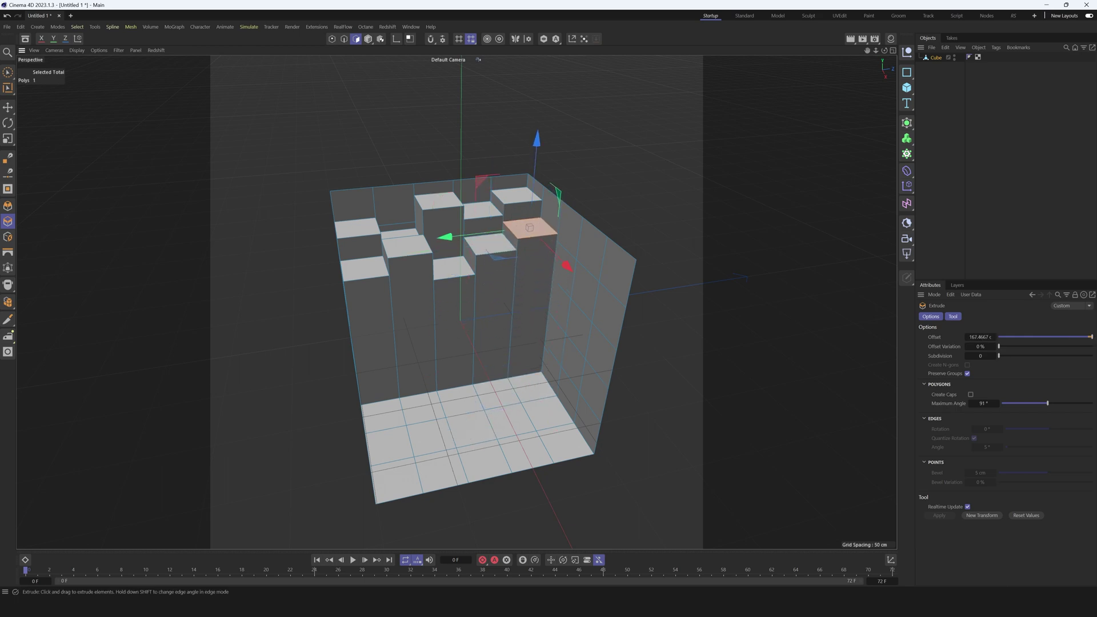
- Extrude the remaining three rows of floor polygons to varying heights and one upper side-wall polygon outward, then deselect the mesh
click(392, 413)
drag(327, 485, 374, 483)
click(425, 407)
drag(507, 482, 537, 481)
click(460, 350)
drag(480, 457, 502, 457)
click(564, 238)
drag(563, 238, 594, 238)
drag(540, 400, 566, 400)
drag(425, 443, 497, 529)
drag(520, 424, 524, 471)
drag(563, 414, 400, 523)
drag(394, 484, 486, 508)
drag(525, 473, 543, 474)
drag(485, 462, 497, 465)
alt+drag(611, 460, 394, 330)
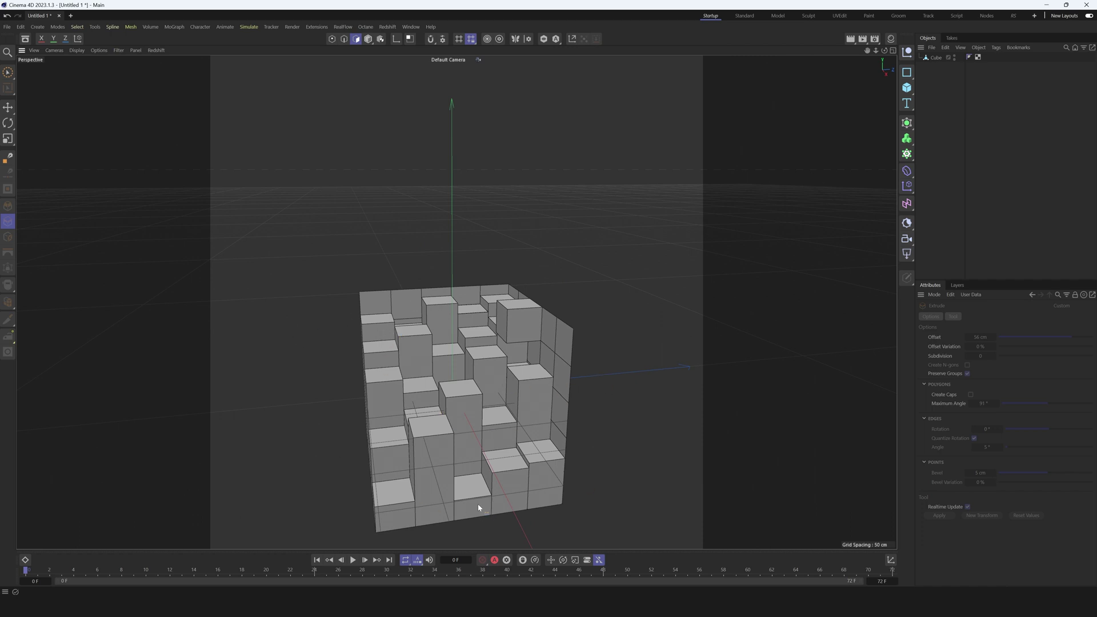
alt+drag(582, 487, 247, 320)
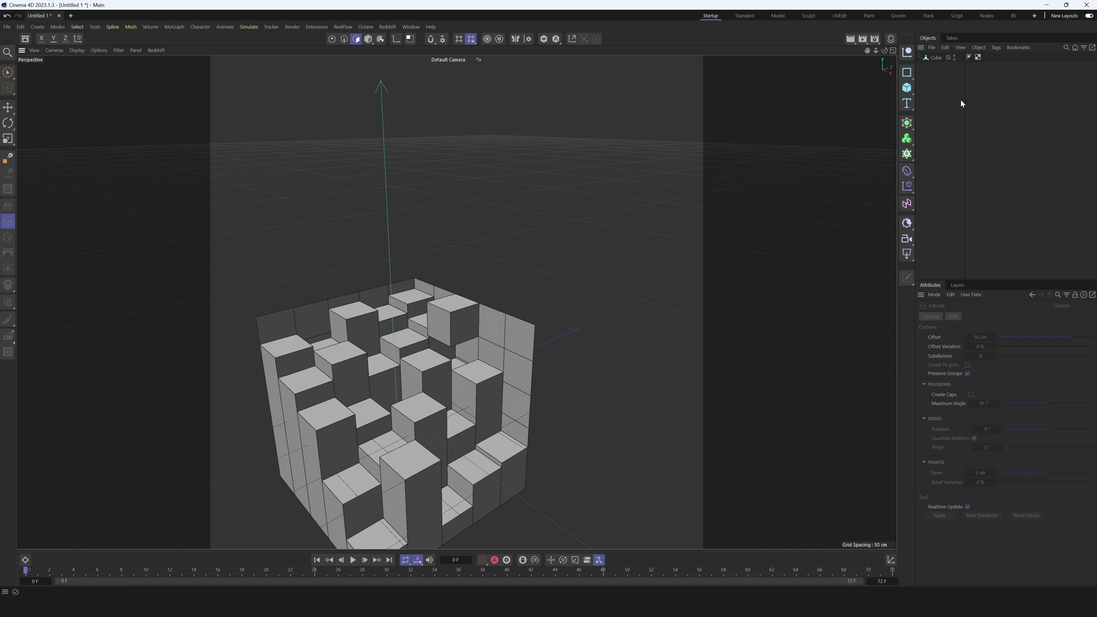
- Add a Redshift camera to the scene and reset its transform to the world origin
click(907, 239)
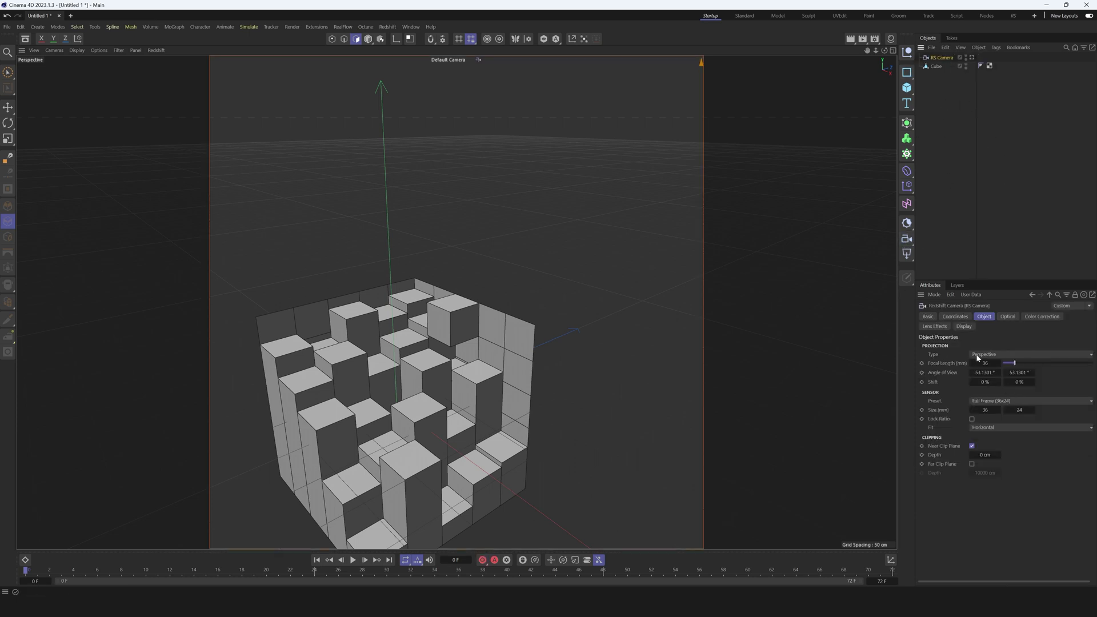
click(957, 316)
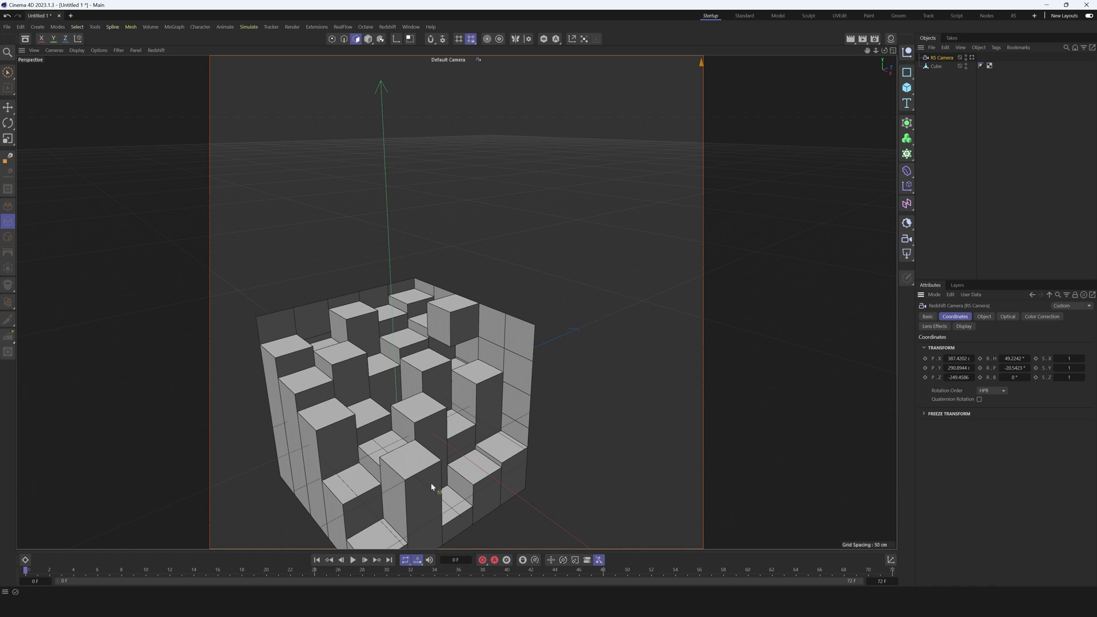
alt+drag(424, 348, 419, 391)
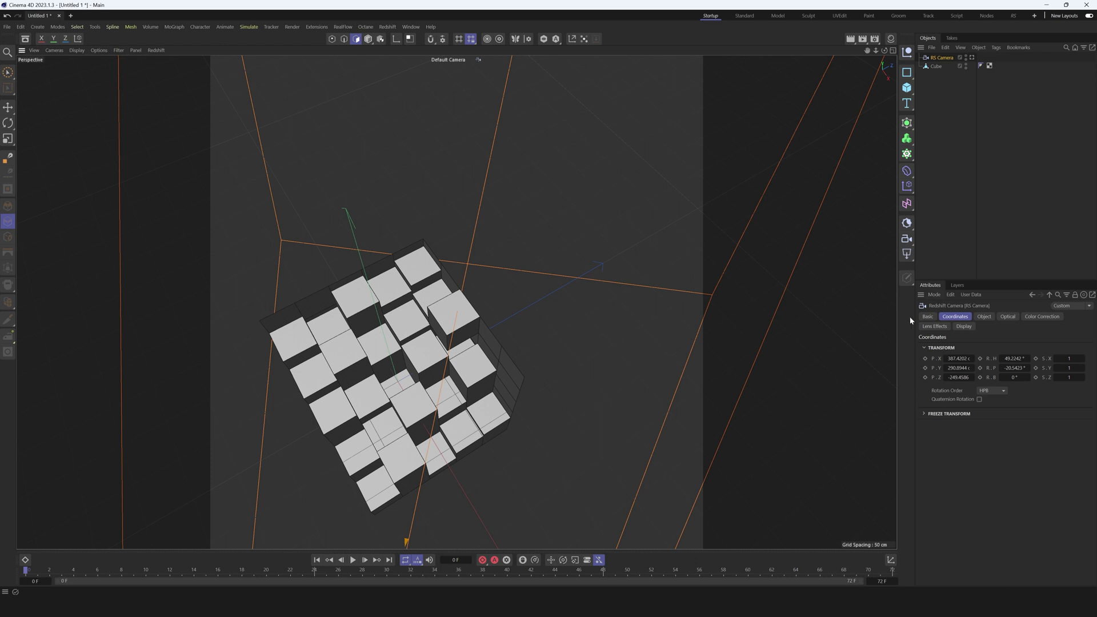
click(891, 562)
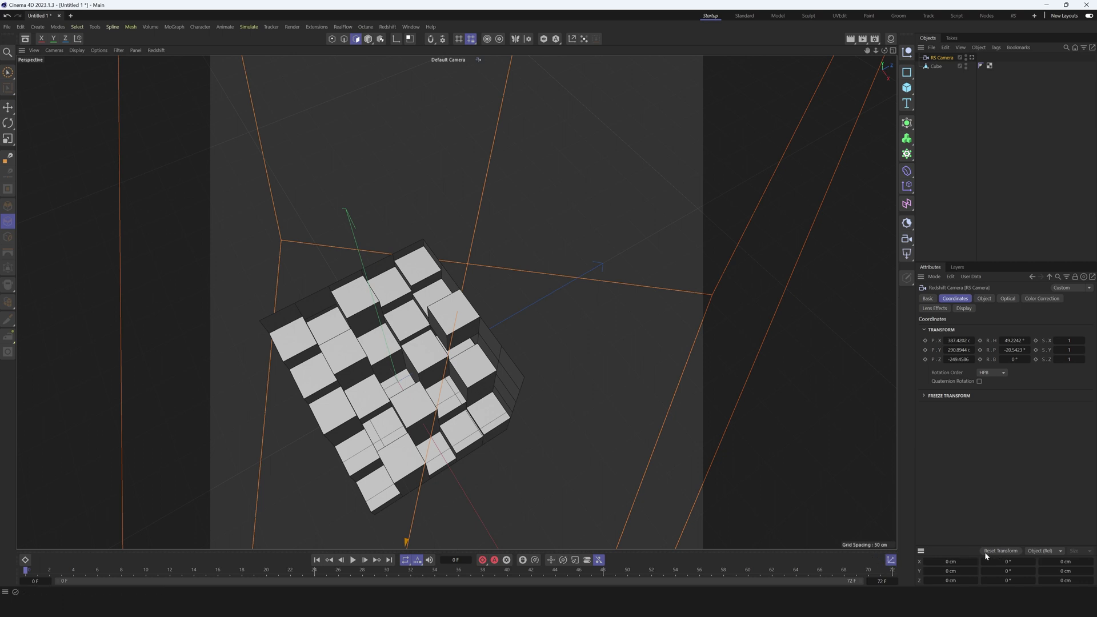
click(997, 550)
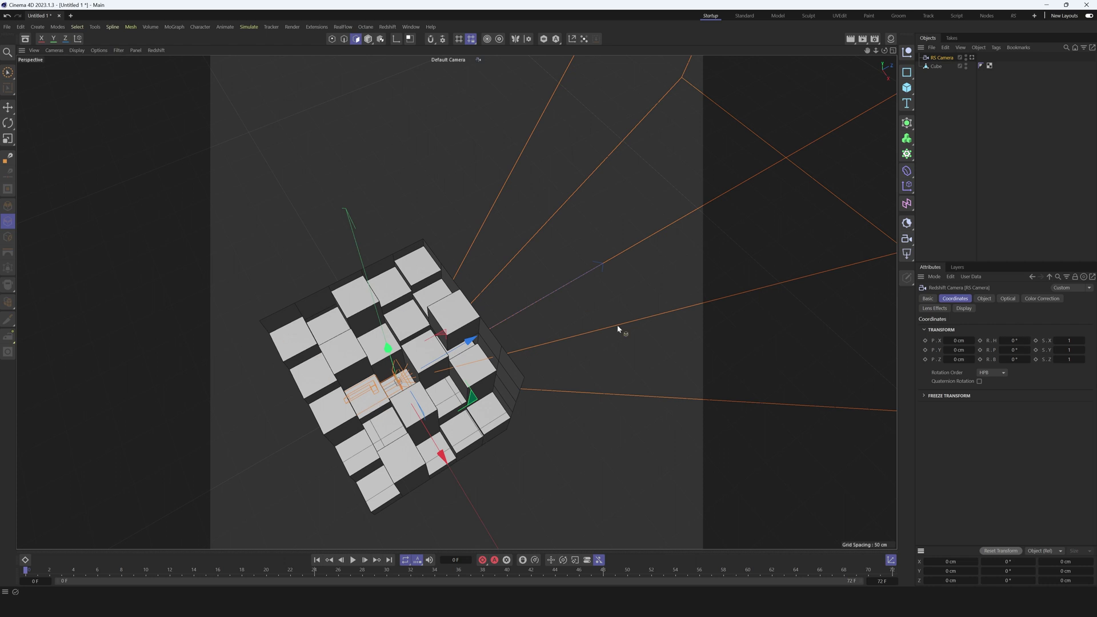
- Set the camera's pitch rotation to -90° so it points straight down
drag(1017, 350, 983, 350)
double_click(1015, 350)
text(-90)
key(Return)
- Raise the camera above the blocks to a Y position of about 362.5 cm and look through it
click(7, 107)
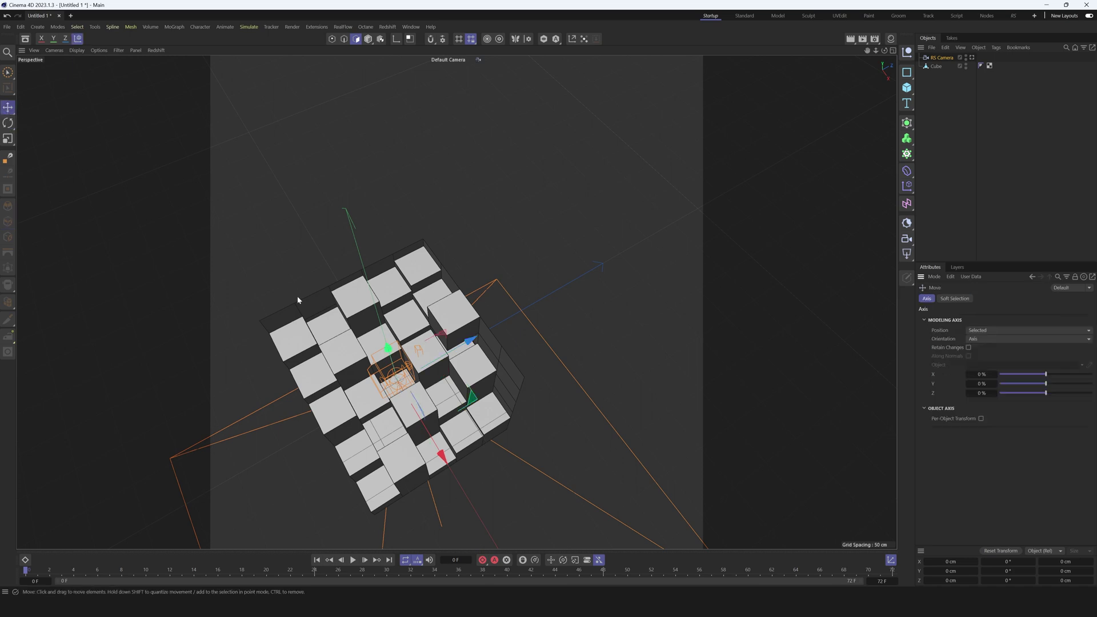
drag(389, 348, 309, 86)
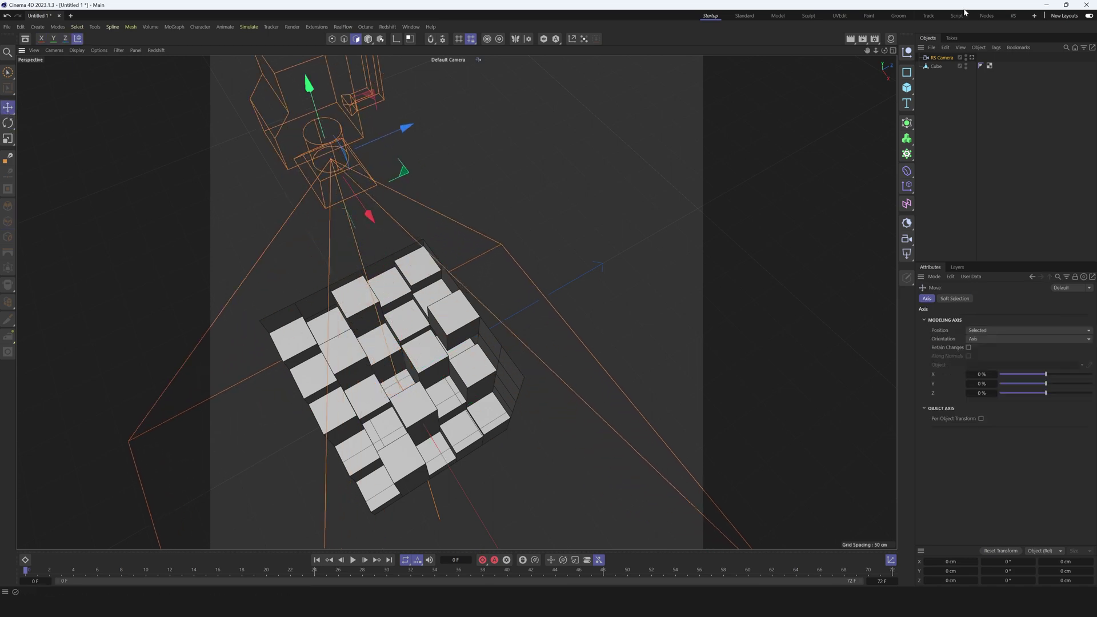
click(972, 57)
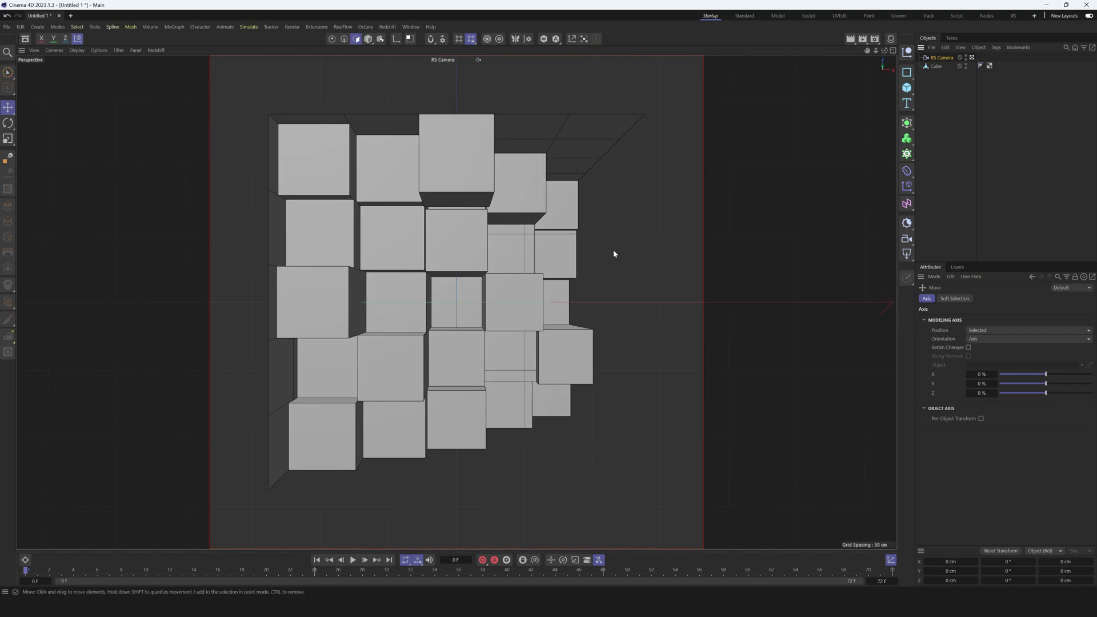
- Change the camera's projection type to Orthographic
click(939, 58)
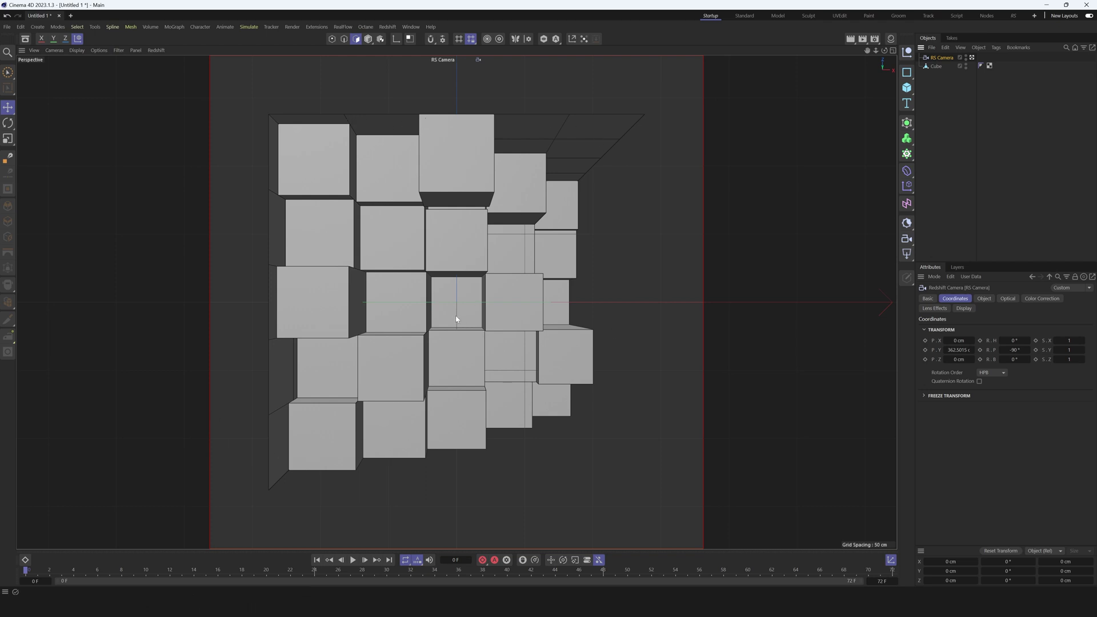
click(983, 298)
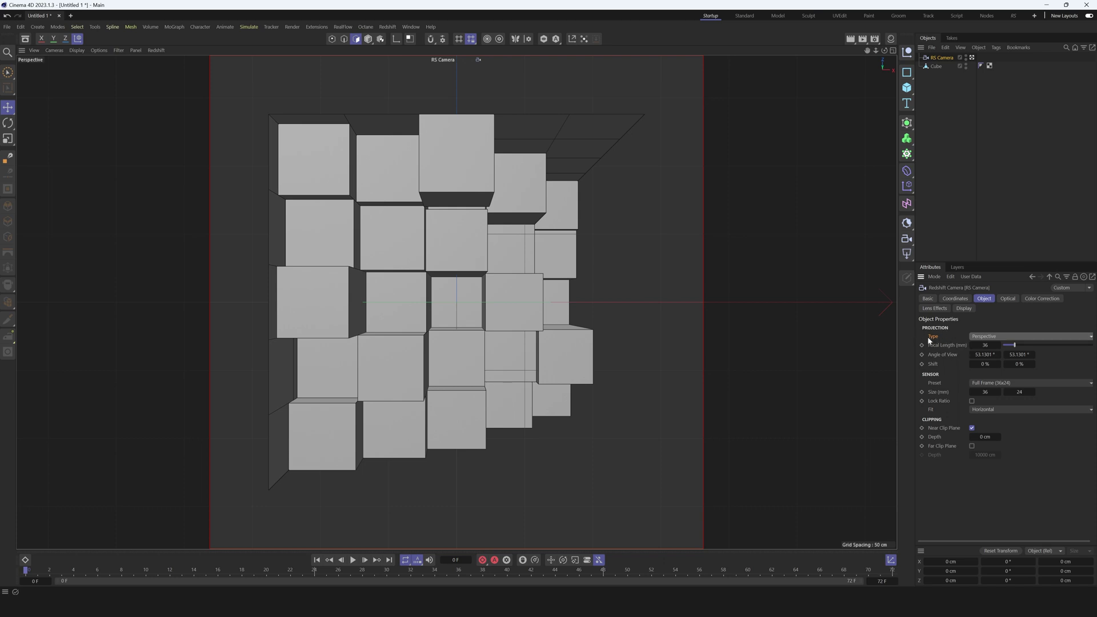
click(975, 337)
click(994, 401)
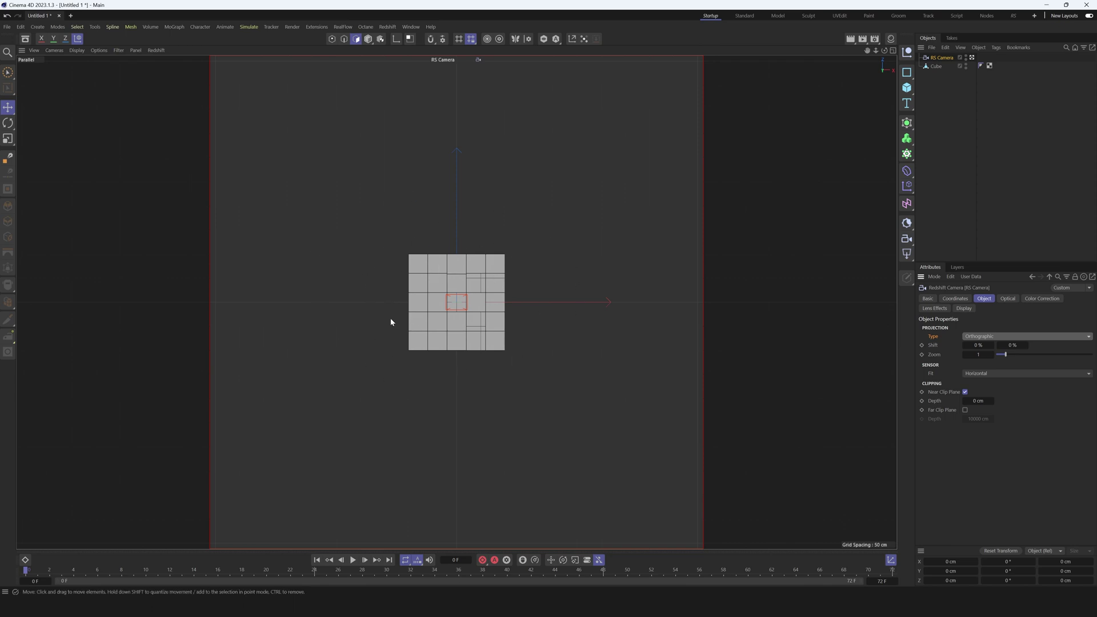
- Check the camera and cube coordinates, and set the camera's zoom to 5.4 so the block grid overfills the square frame
click(954, 298)
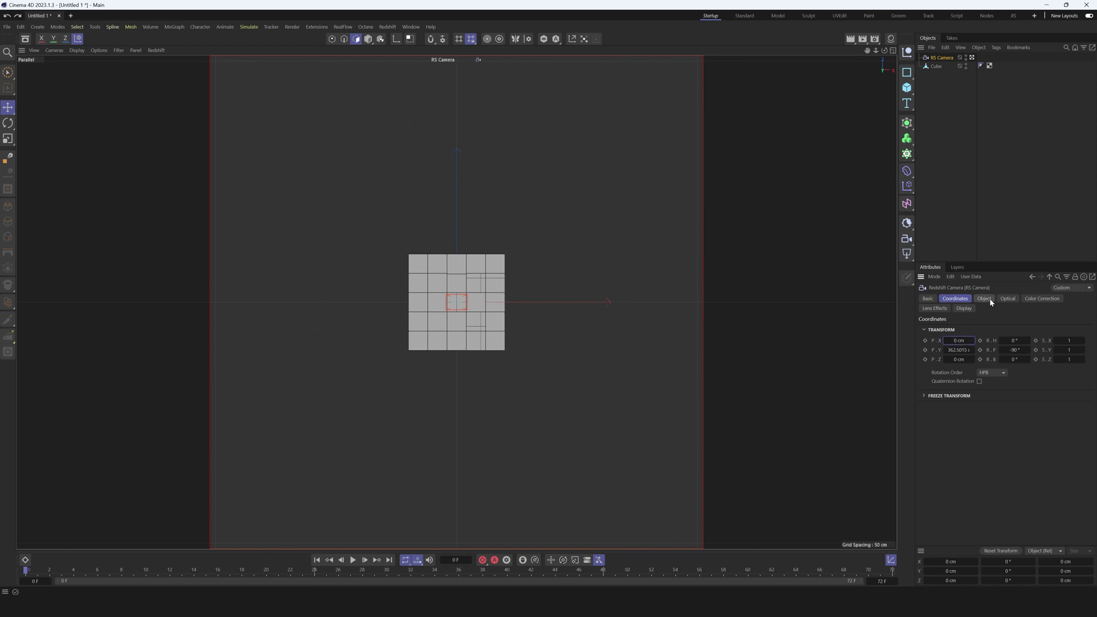
click(926, 67)
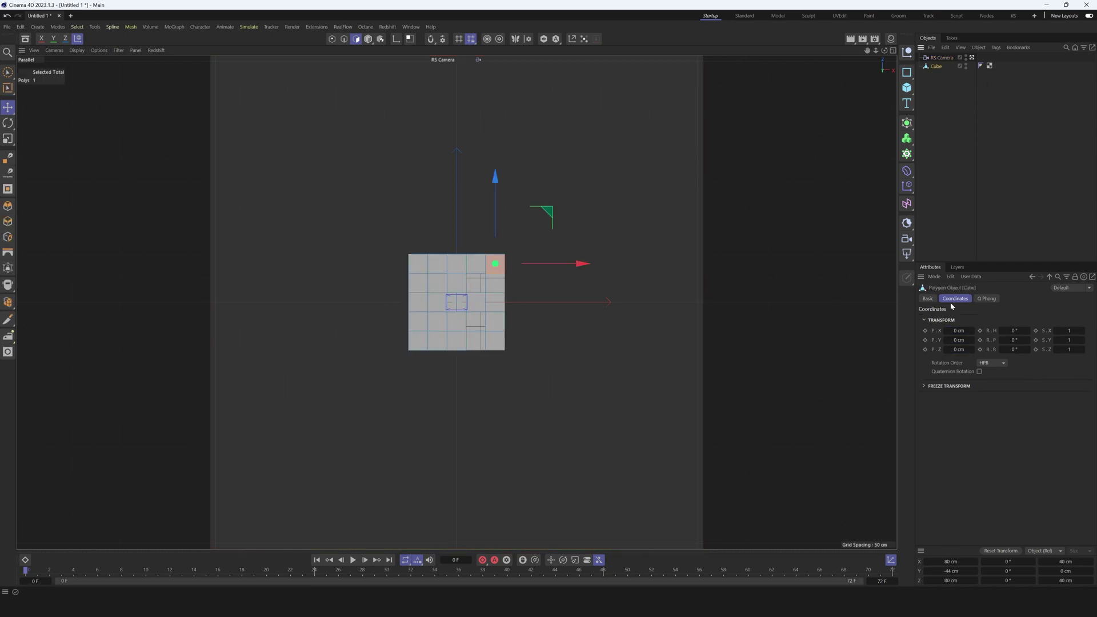
click(940, 58)
click(984, 298)
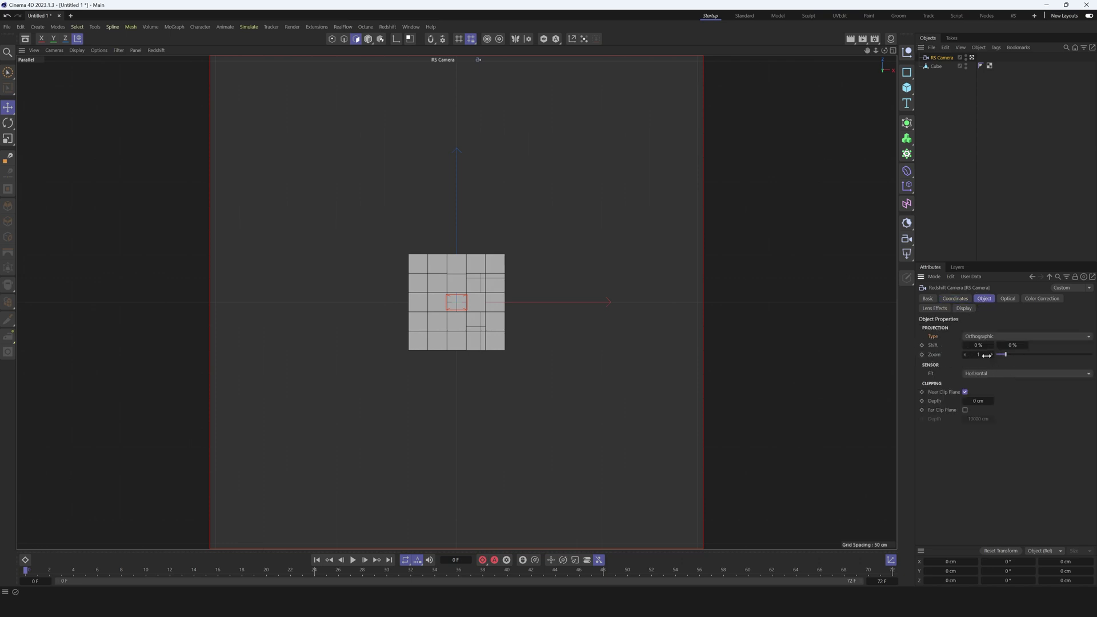
drag(987, 355, 1045, 355)
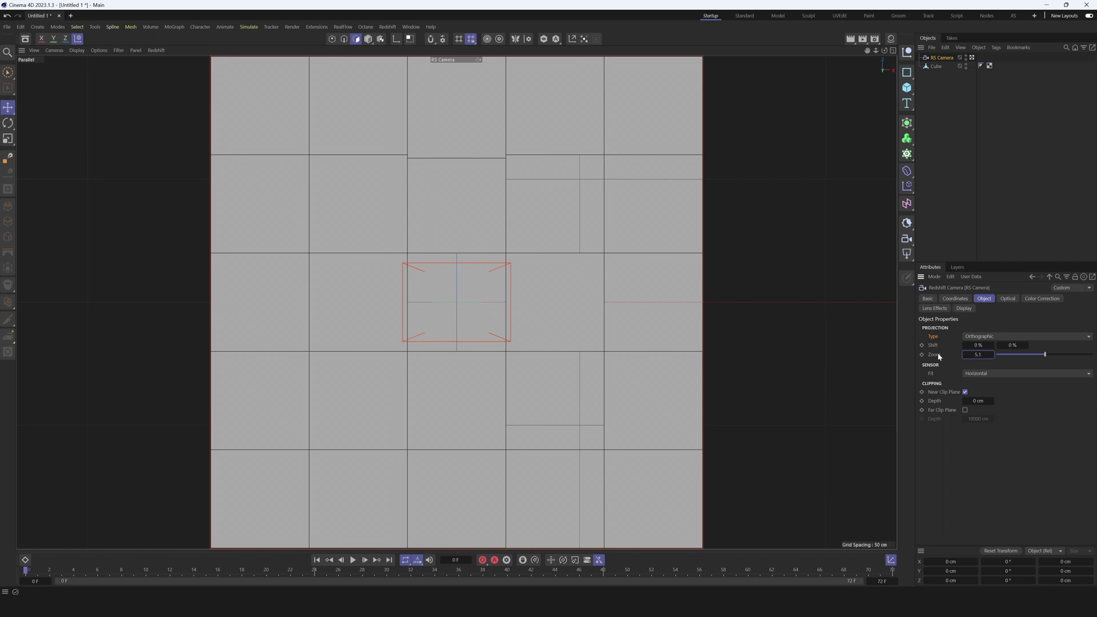
drag(967, 359, 987, 355)
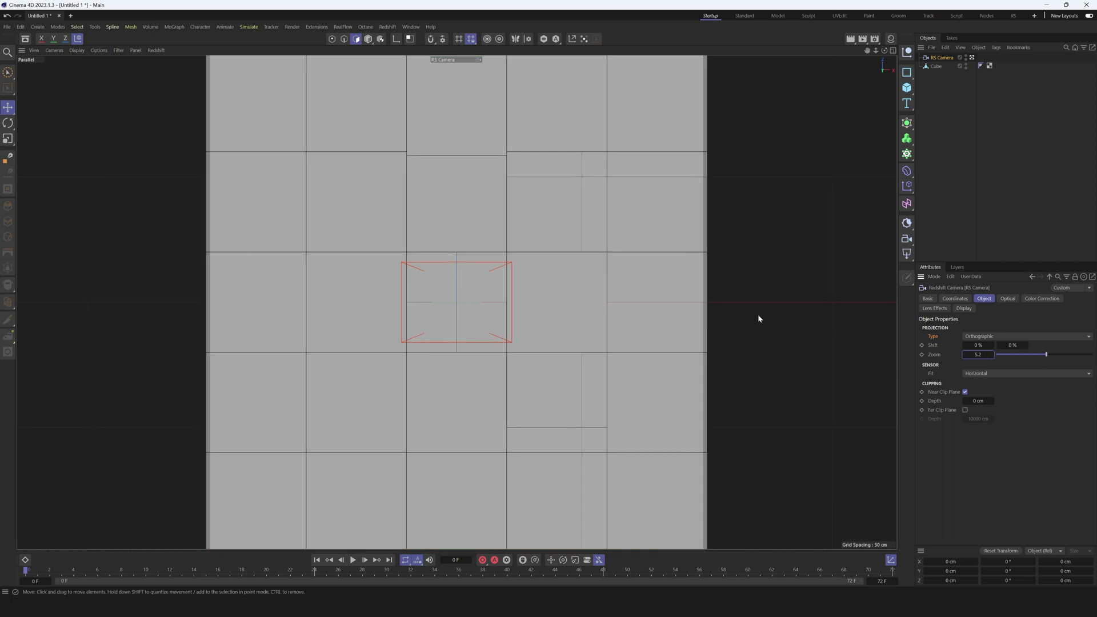
drag(977, 356, 987, 356)
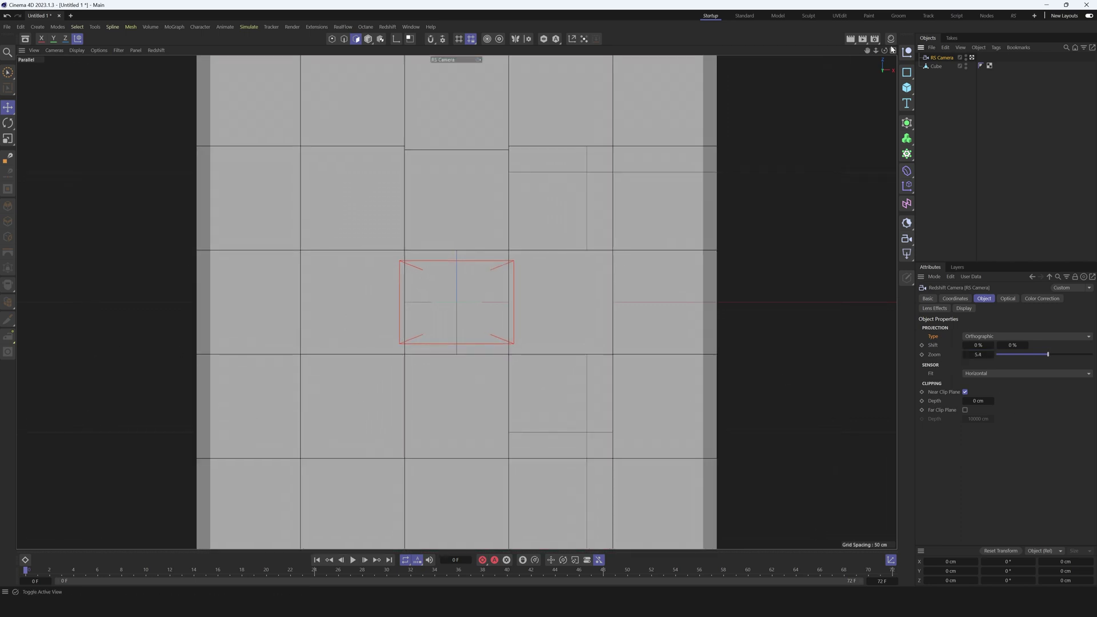
- Switch the project's renderer from Redshift to Standard in the render settings
click(878, 39)
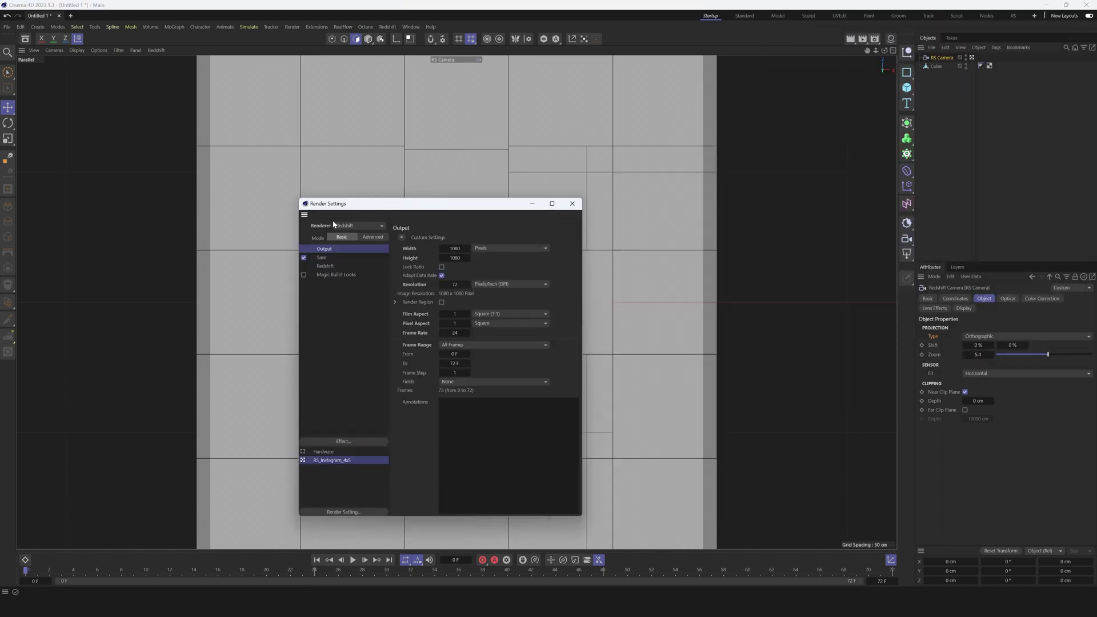
click(346, 227)
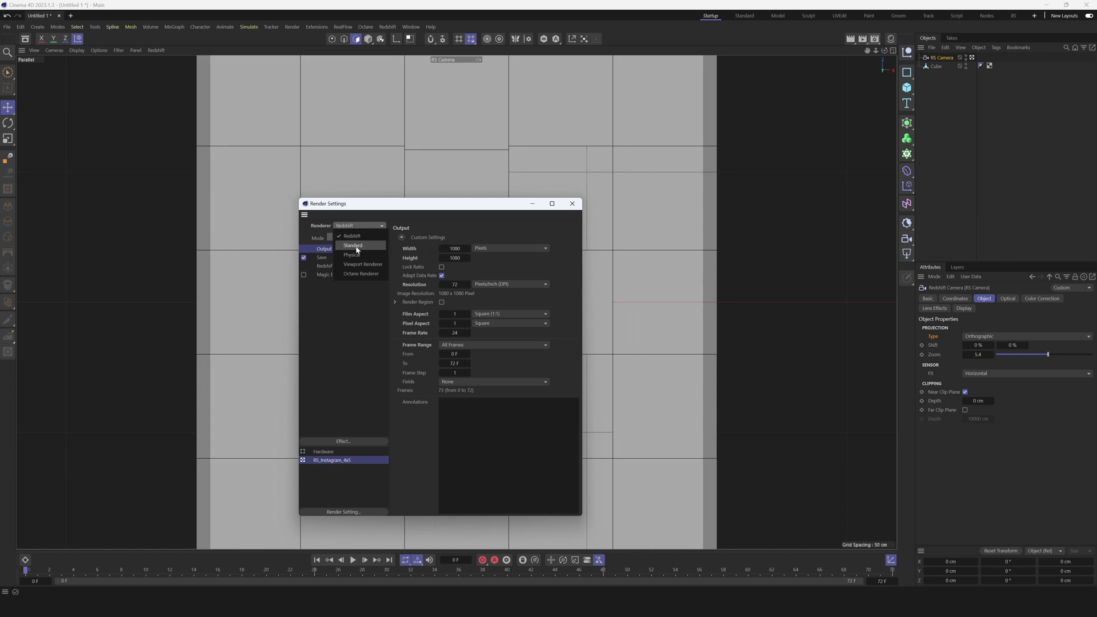
click(354, 245)
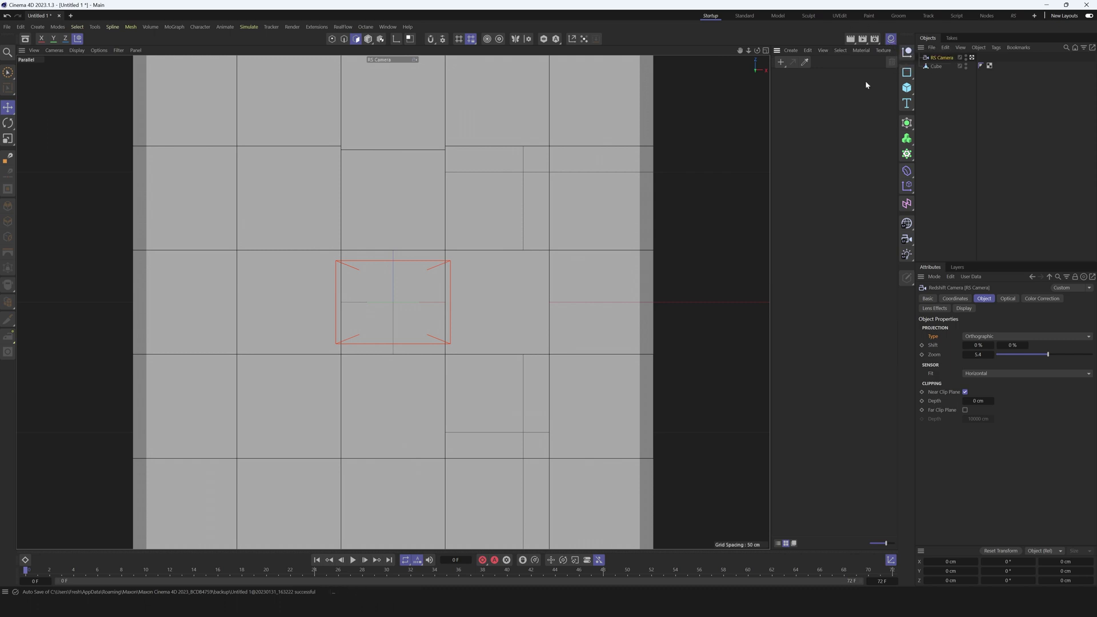
- Create a new Standard material
click(791, 50)
mouse_move(839, 76)
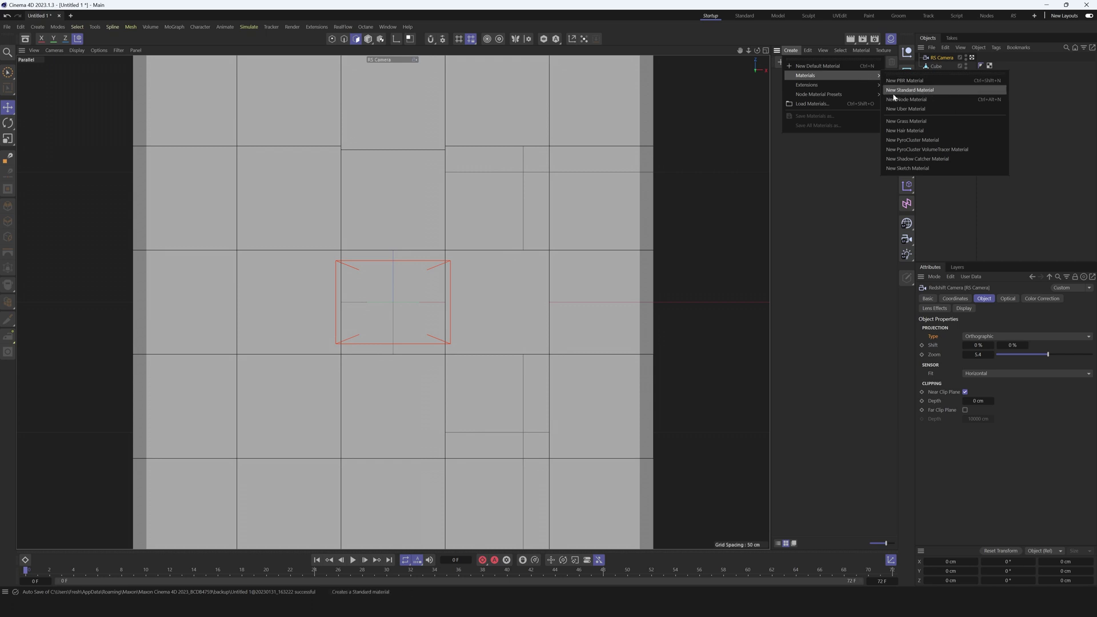
click(902, 91)
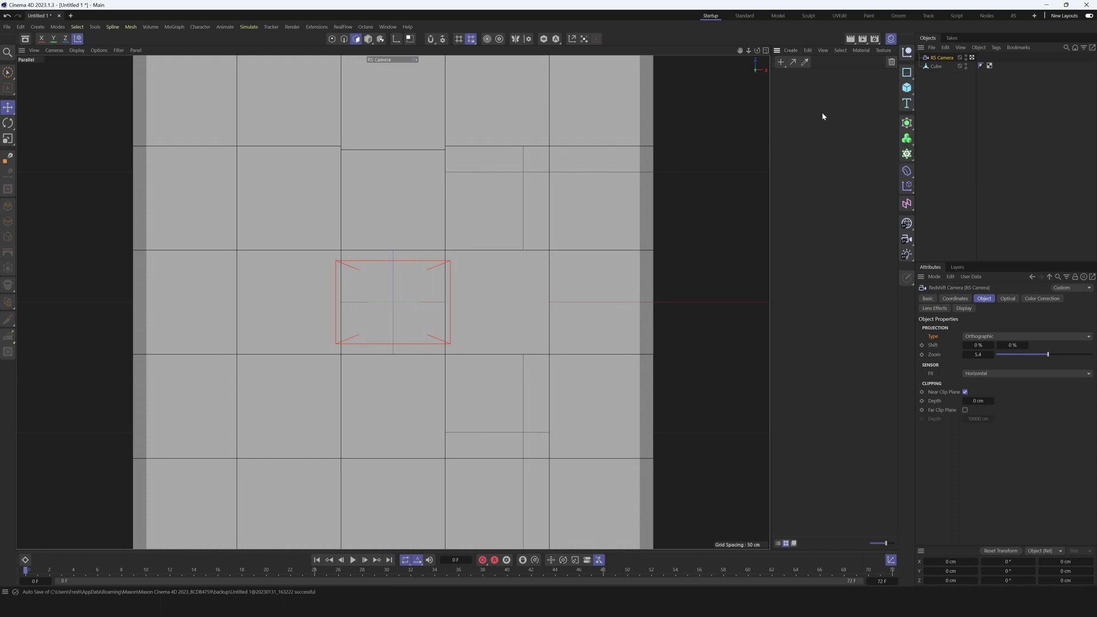
- Turn off the new material's Color and Reflectance channels and enable only Luminance
double_click(781, 85)
drag(844, 74, 492, 177)
click(466, 271)
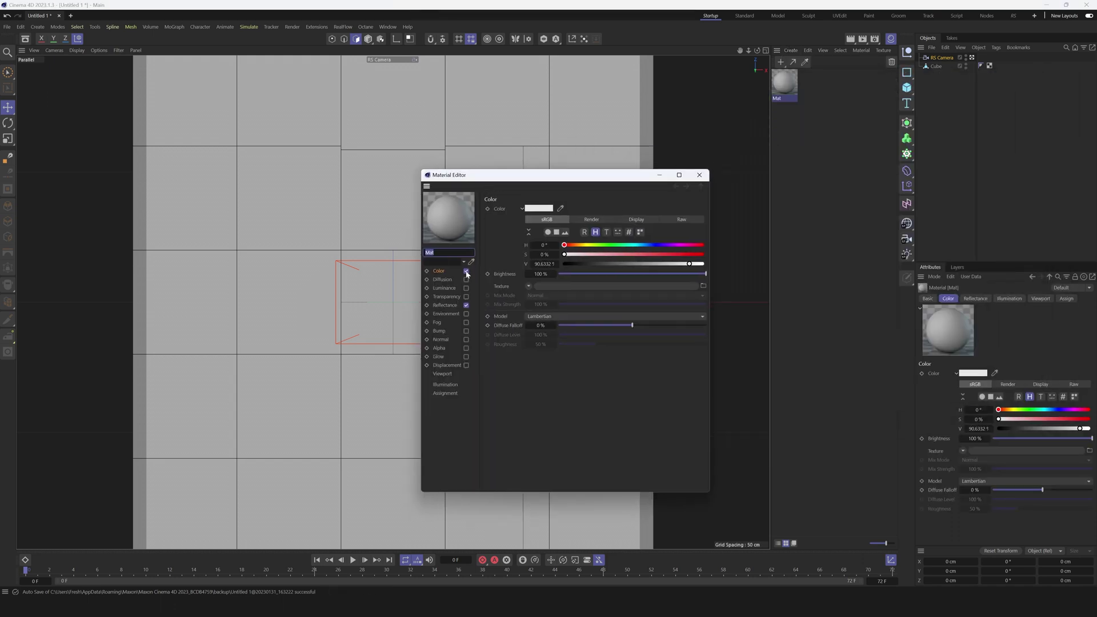
click(465, 305)
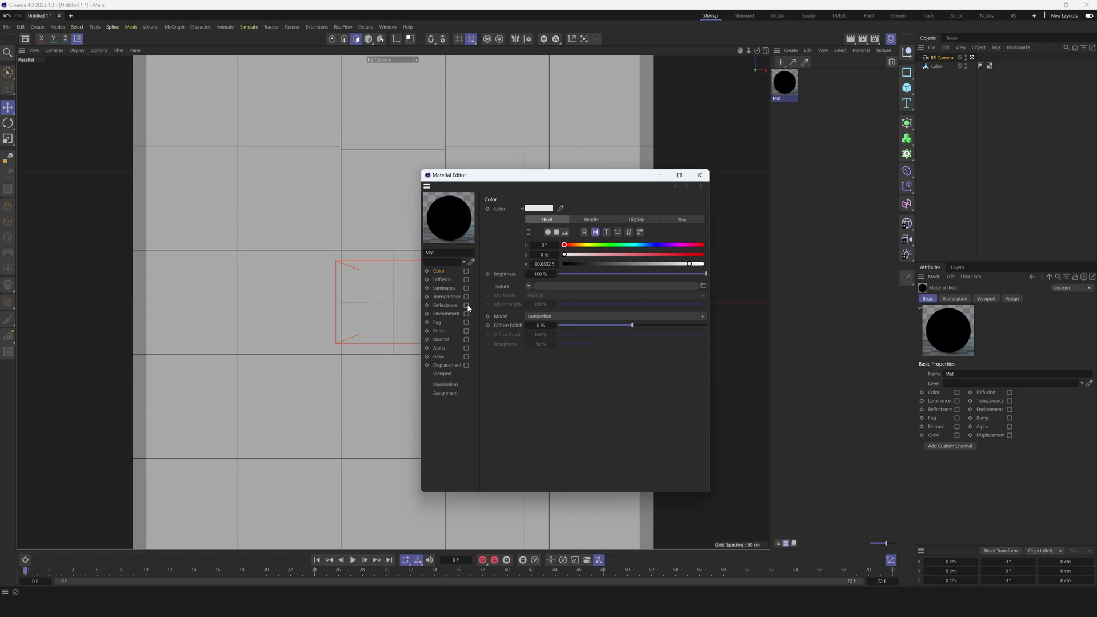
click(444, 289)
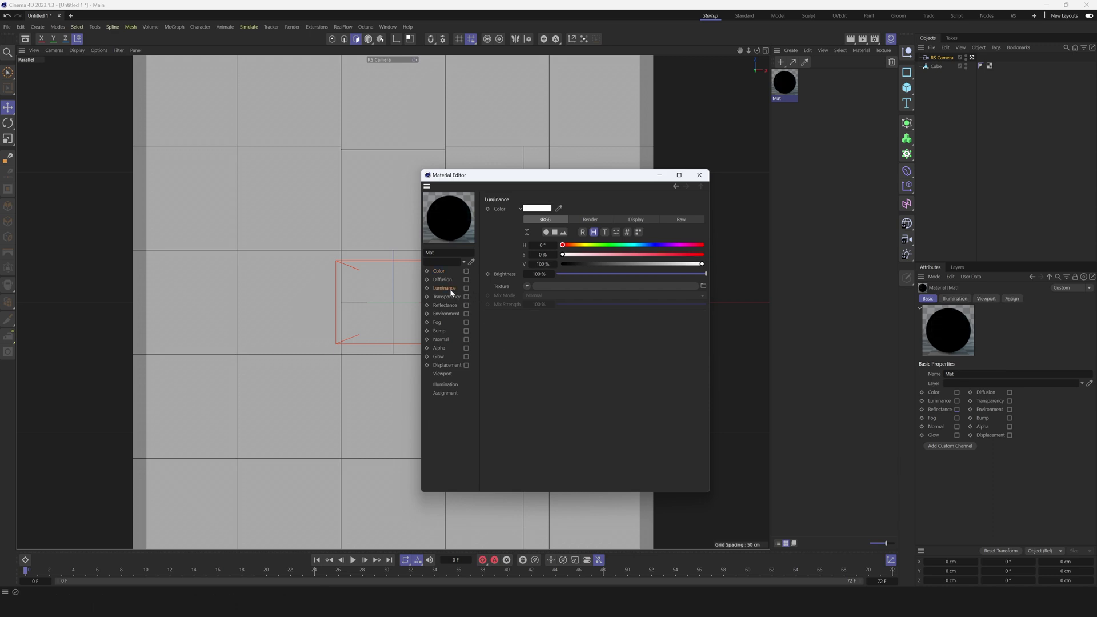
click(466, 289)
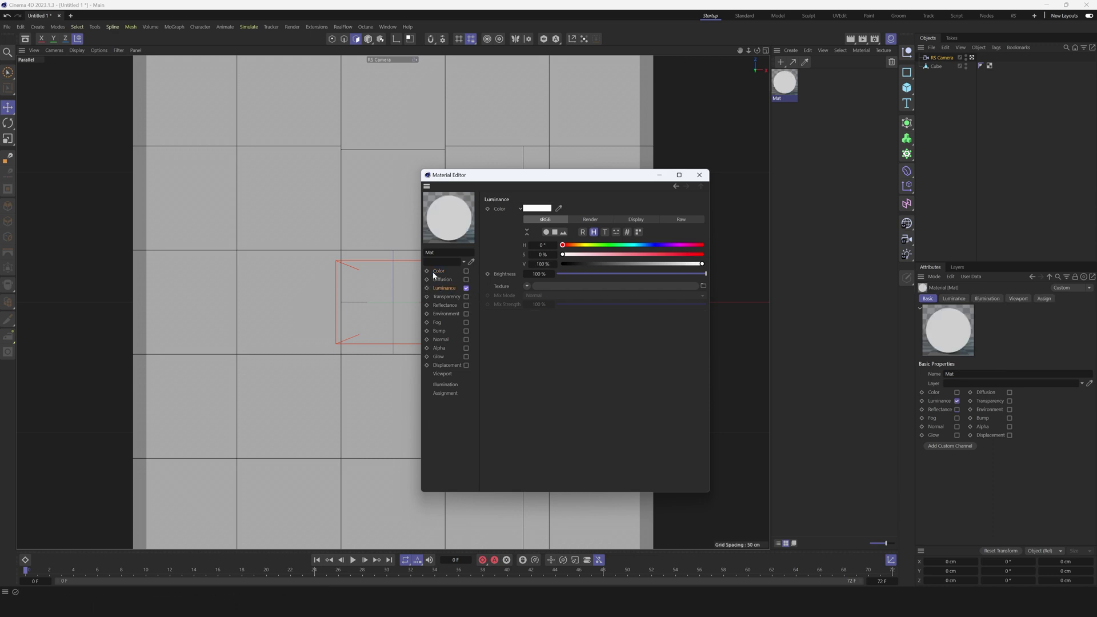
- Load City_1920x1920_00000.jpg from the City footage folder as the Luminance texture
click(636, 286)
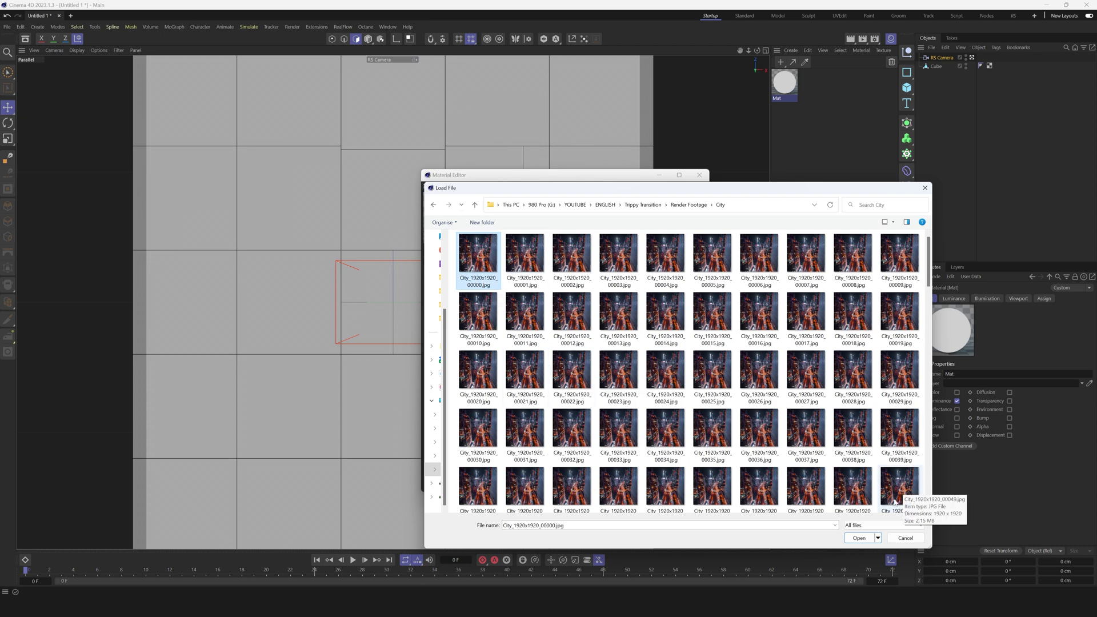
click(859, 538)
click(573, 343)
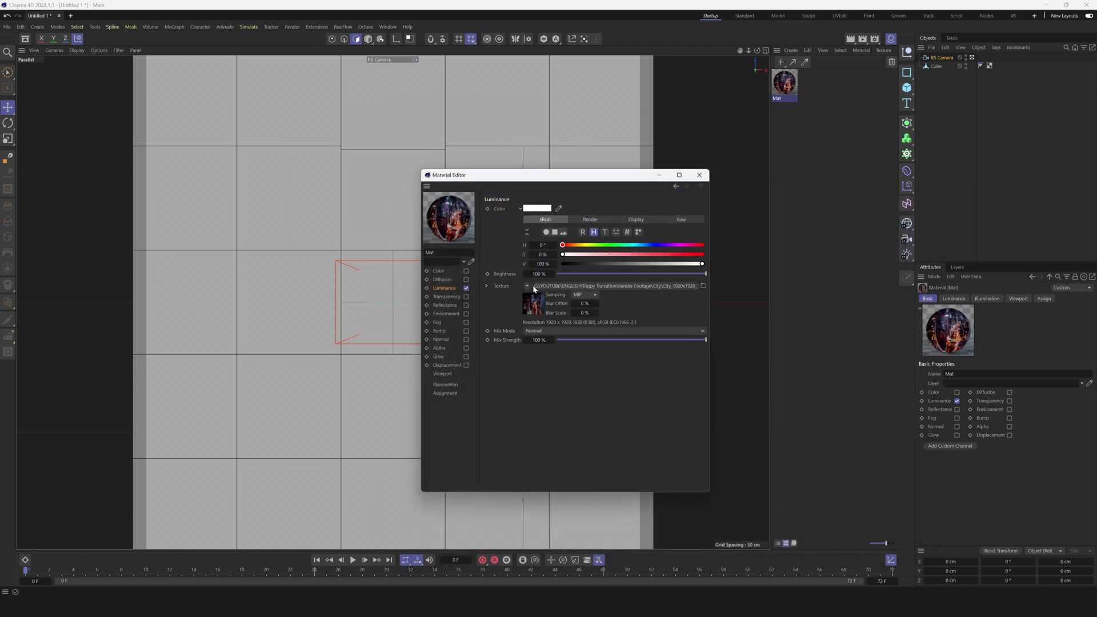
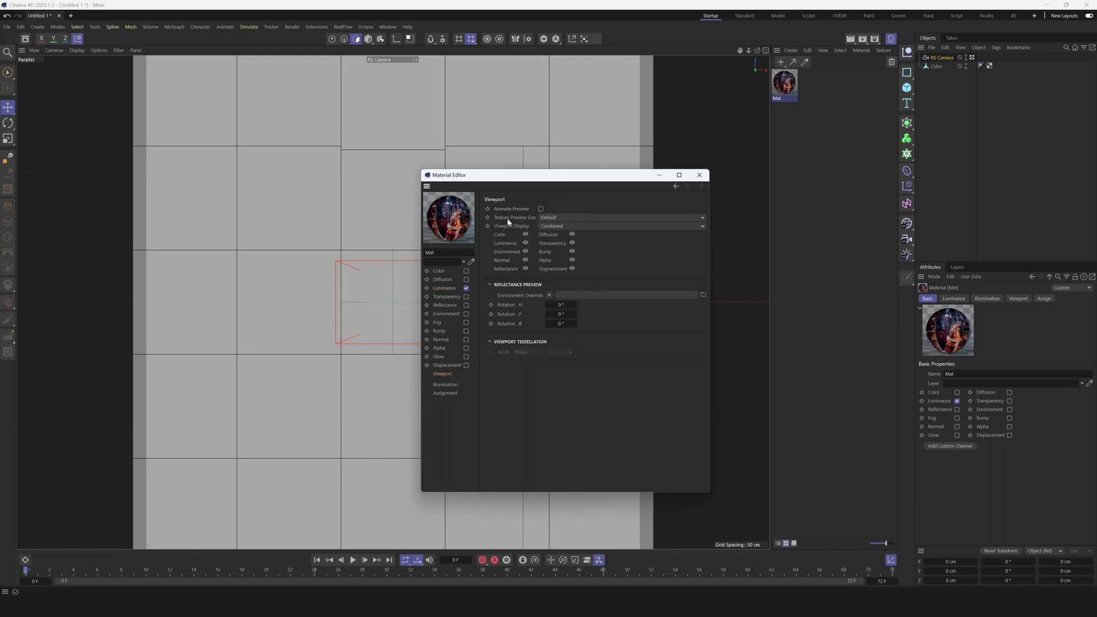
- Set the material's viewport texture preview size to 1024x1024 (4 MB) and close the material editor
click(551, 219)
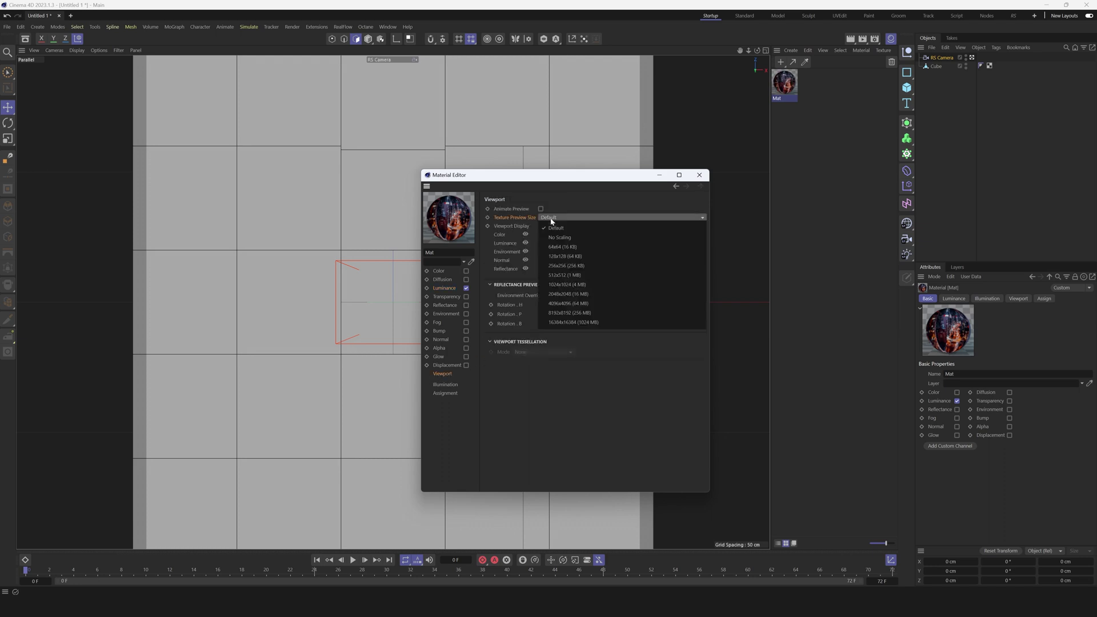
click(568, 285)
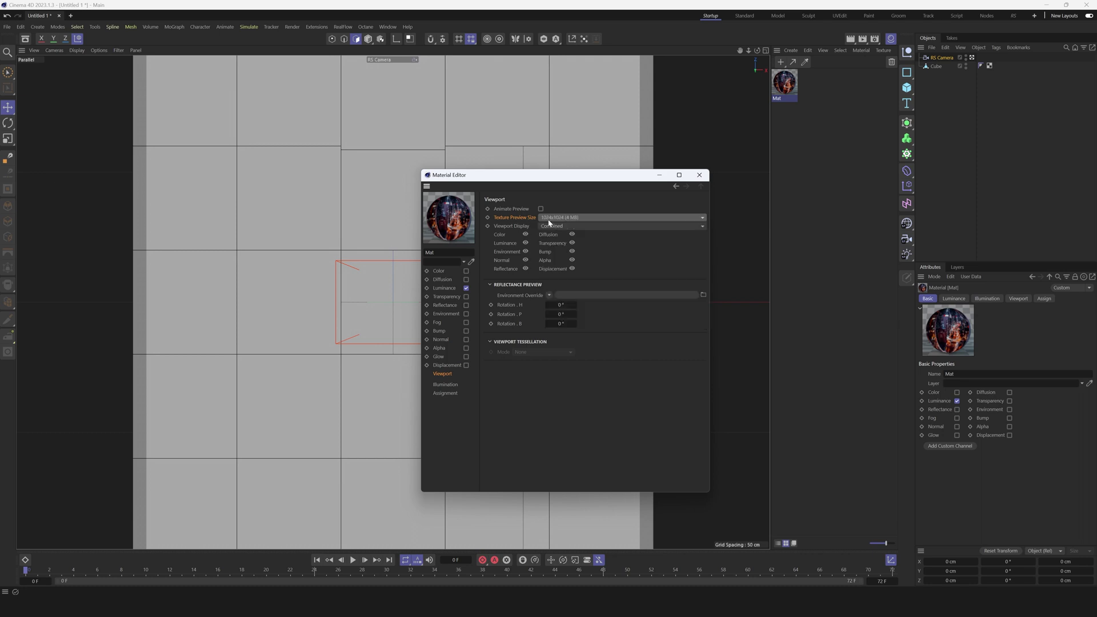
click(699, 175)
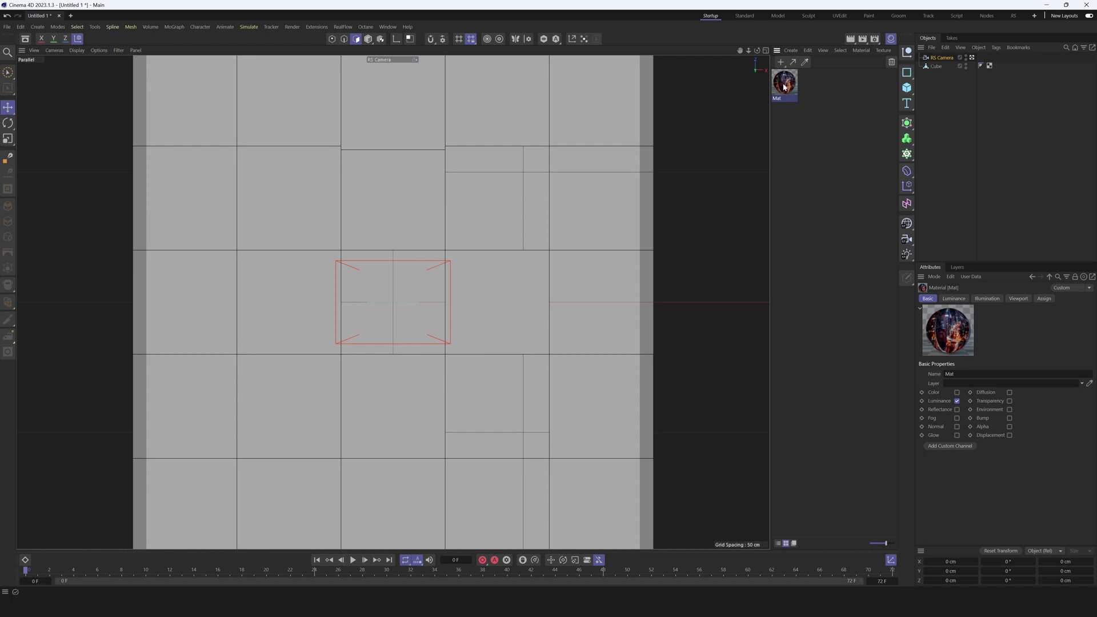
- Select all of the cube mesh's polygons that are visible through the top-down camera with Brush Selection
click(936, 67)
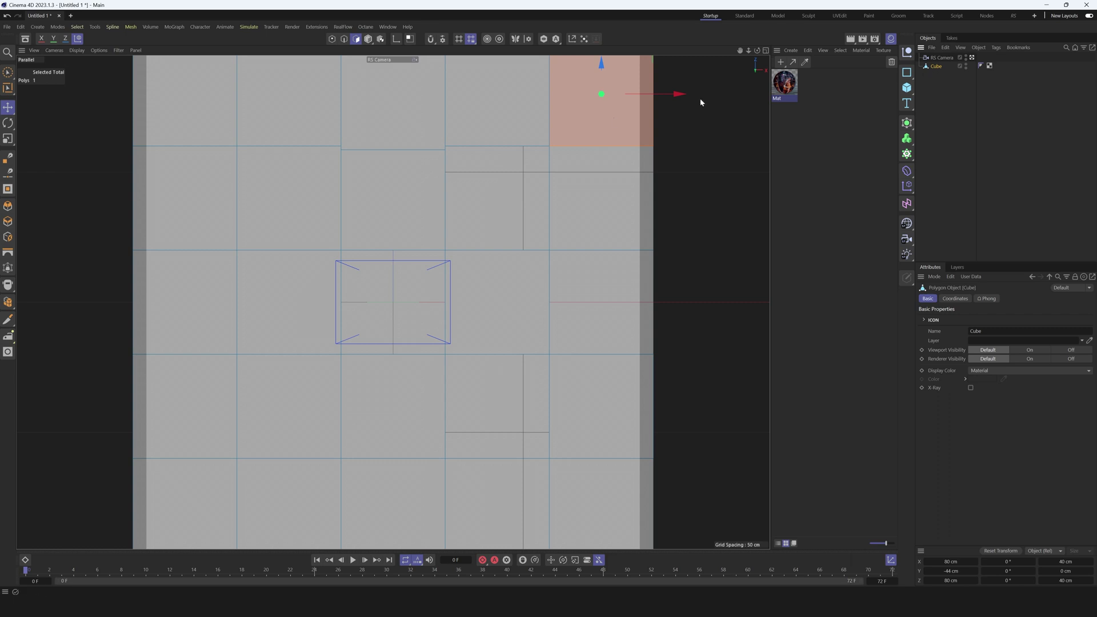
click(7, 72)
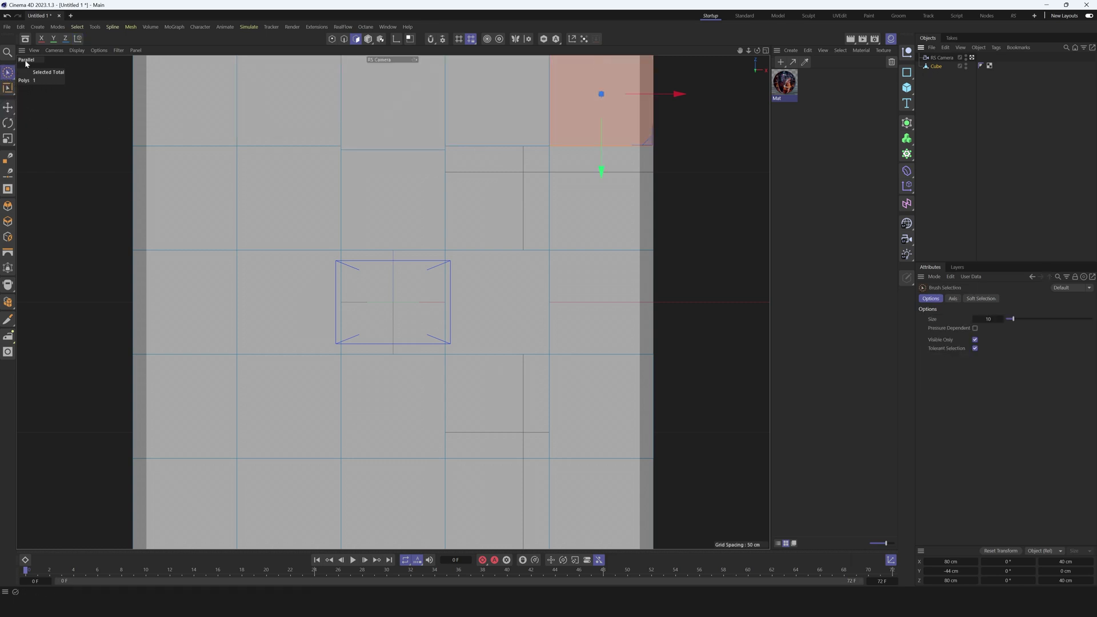
drag(125, 81, 741, 97)
key(ctrl+a)
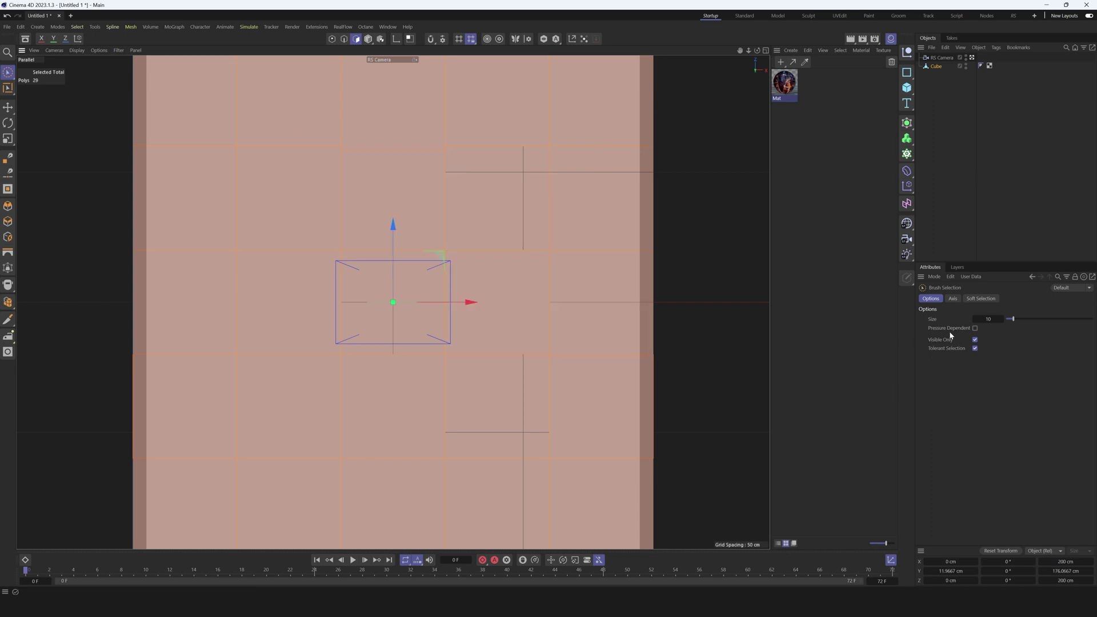
- Apply the city material to the cube's selected polygons and rename the material A
drag(785, 86, 514, 152)
drag(364, 183, 379, 187)
drag(304, 215, 306, 216)
click(814, 118)
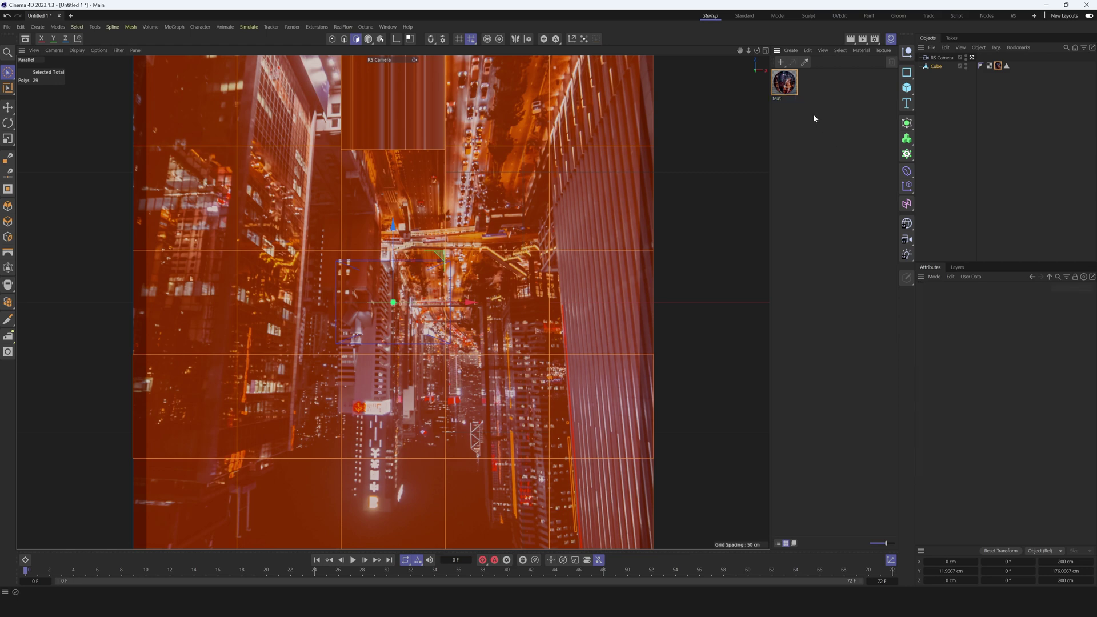
double_click(783, 99)
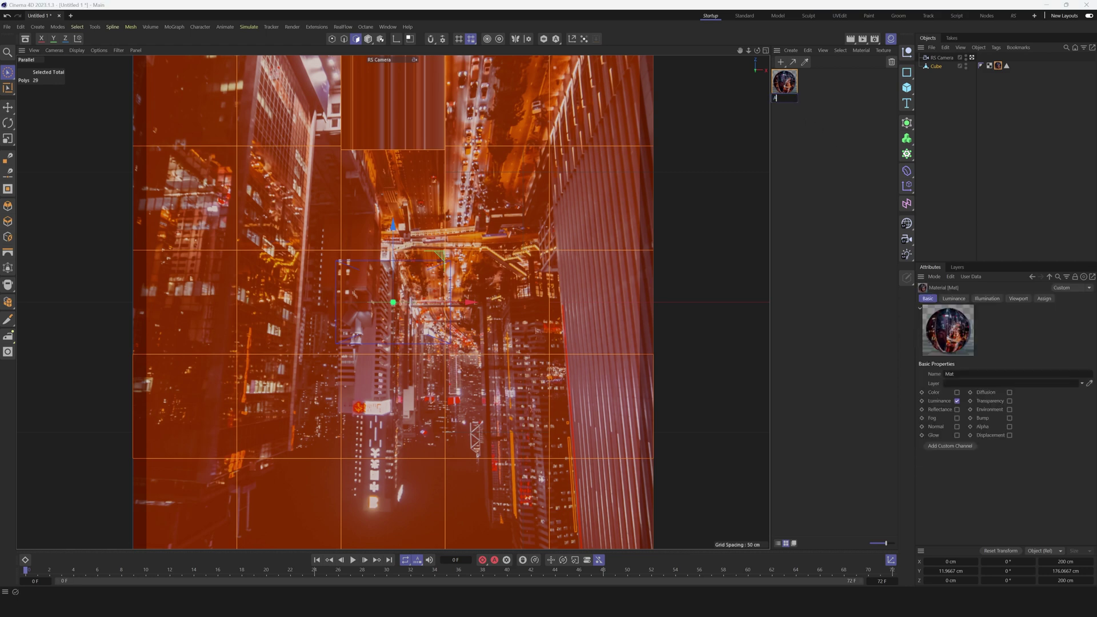
text(A)
click(824, 145)
- Set material A's tag projection to Camera Mapping with RS Camera as the camera, and calculate its film aspect
click(998, 66)
click(978, 155)
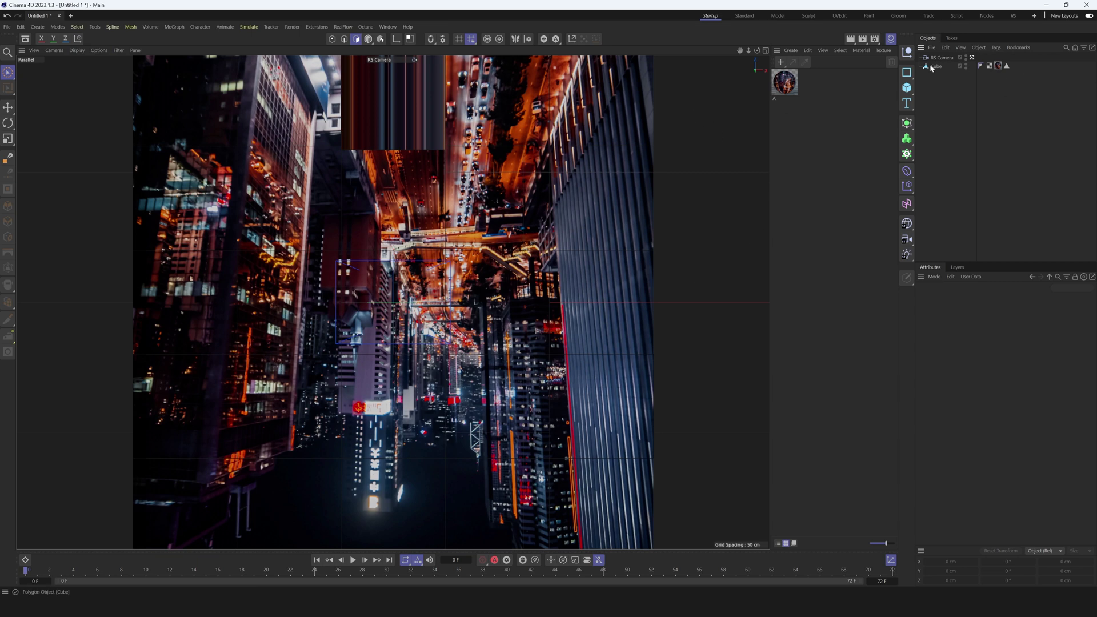
click(998, 67)
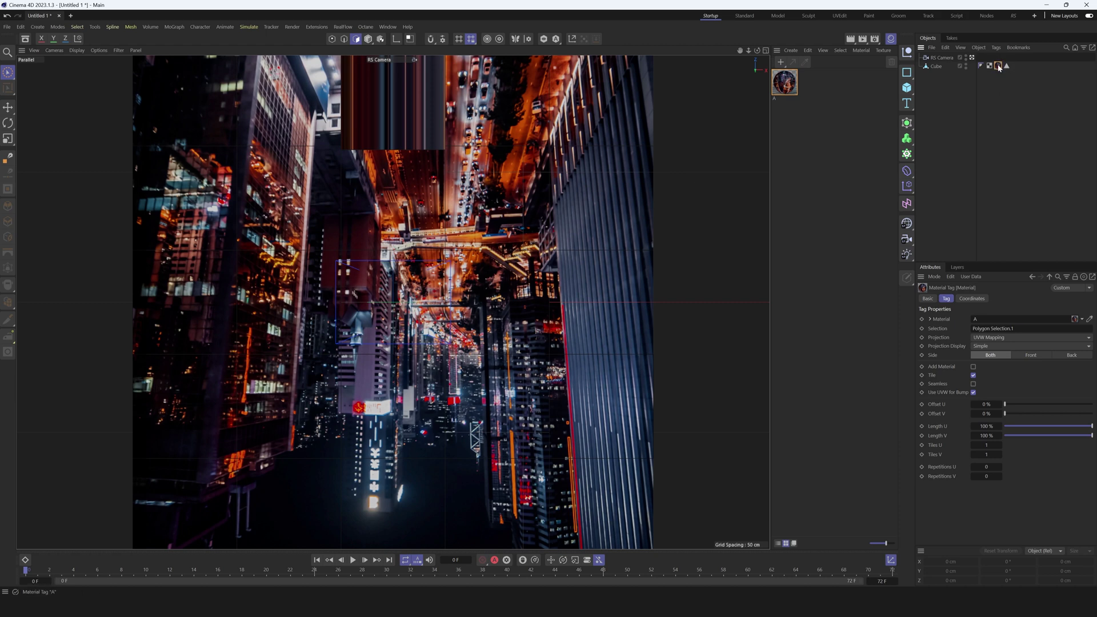
click(979, 337)
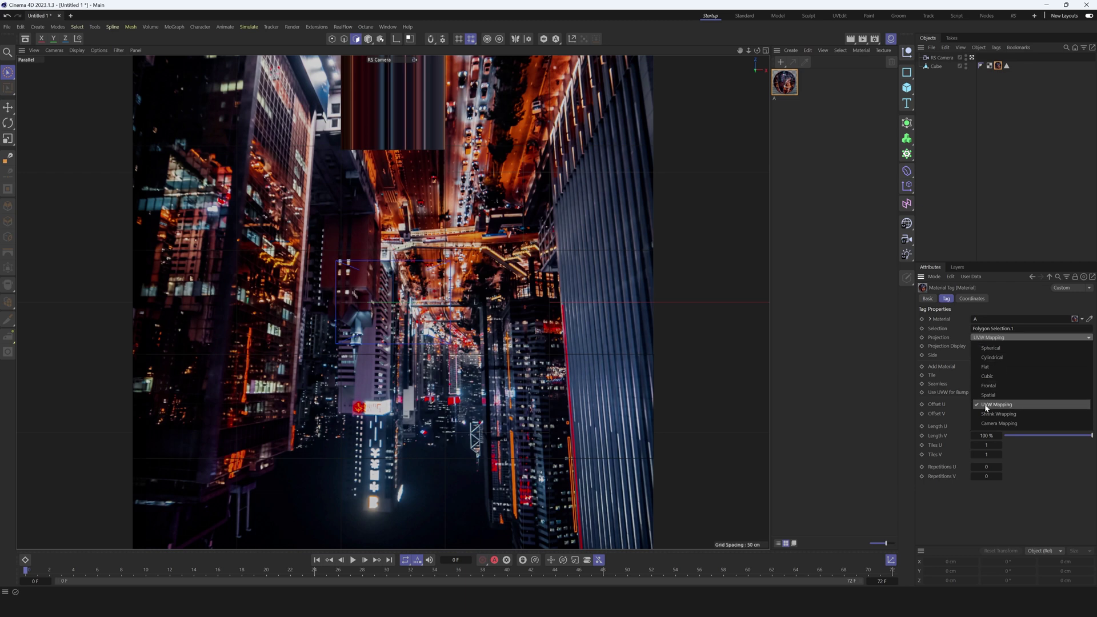
click(999, 423)
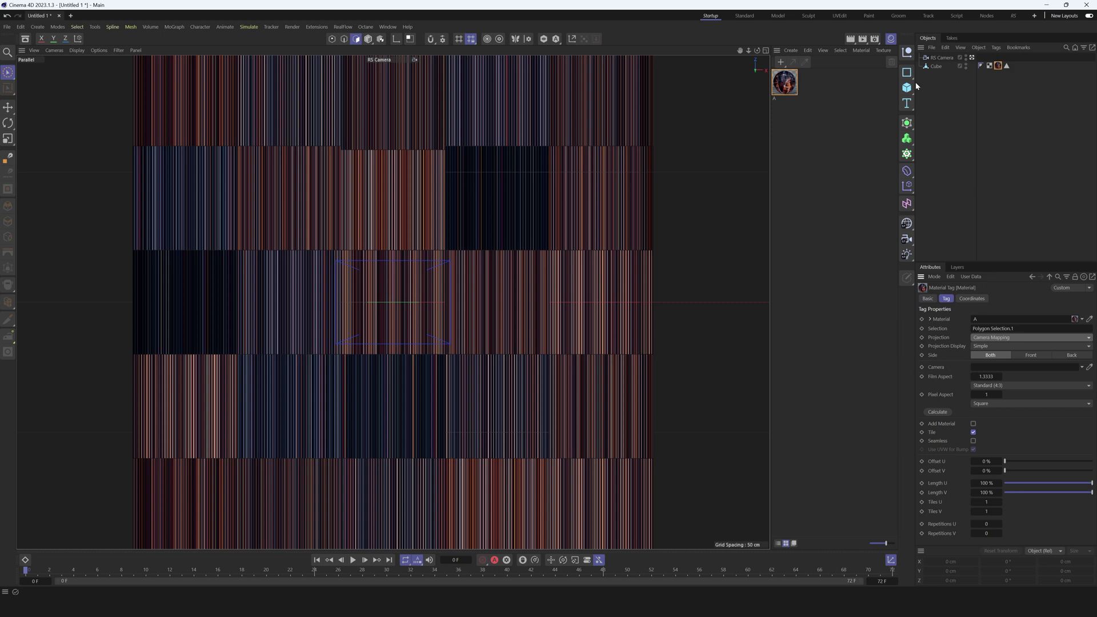
drag(939, 58, 988, 368)
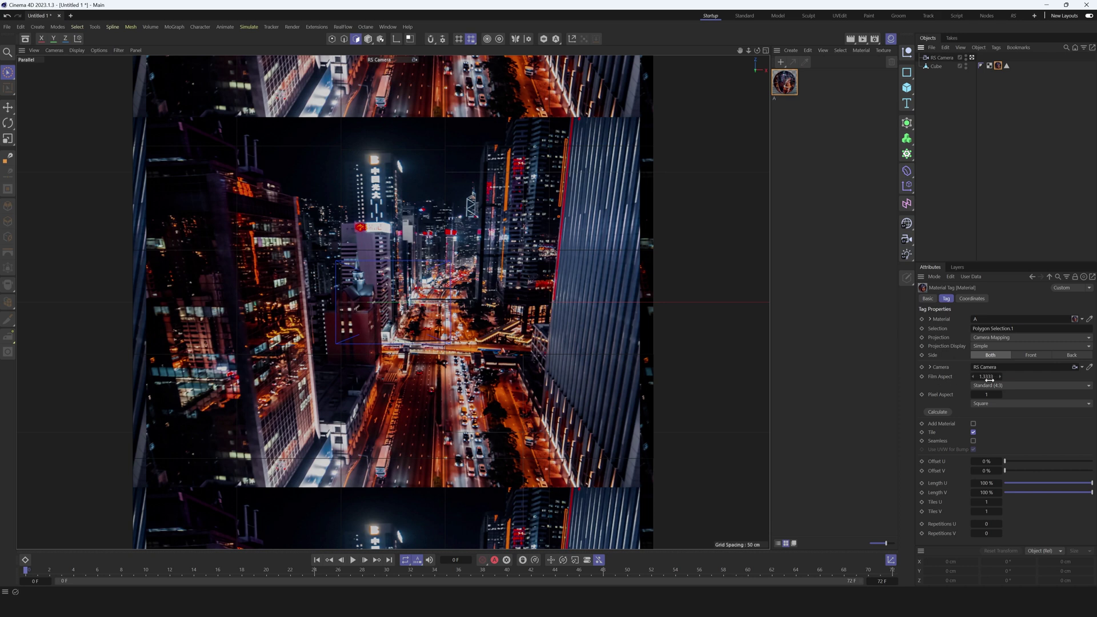
click(933, 413)
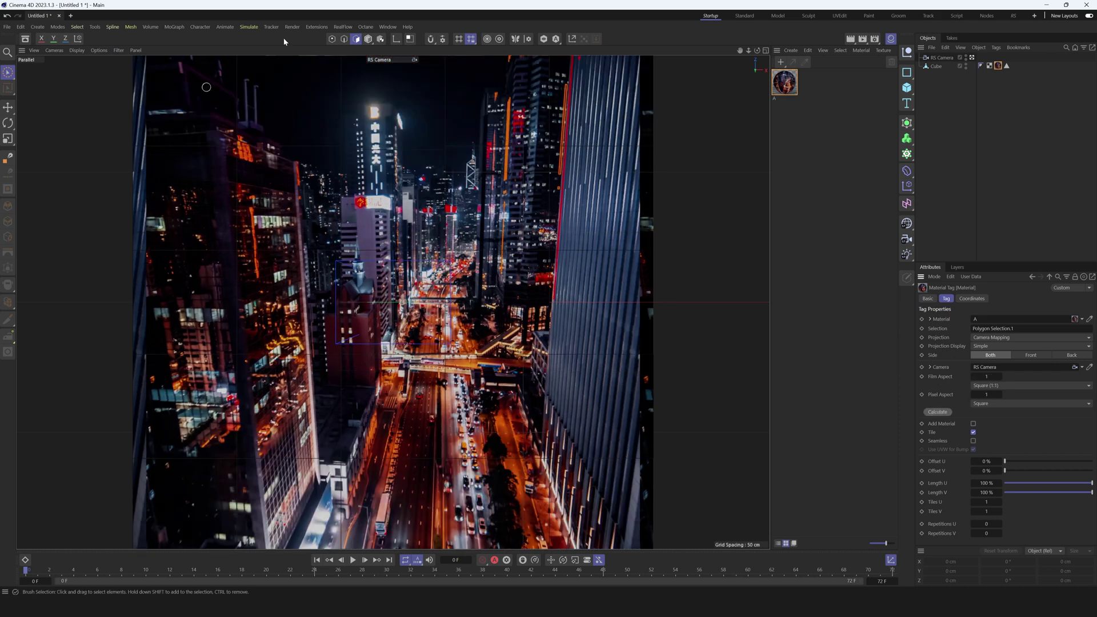
- Generate UVW coordinates from material A's tag and check the textured blocks from outside RS Camera
right_click(999, 67)
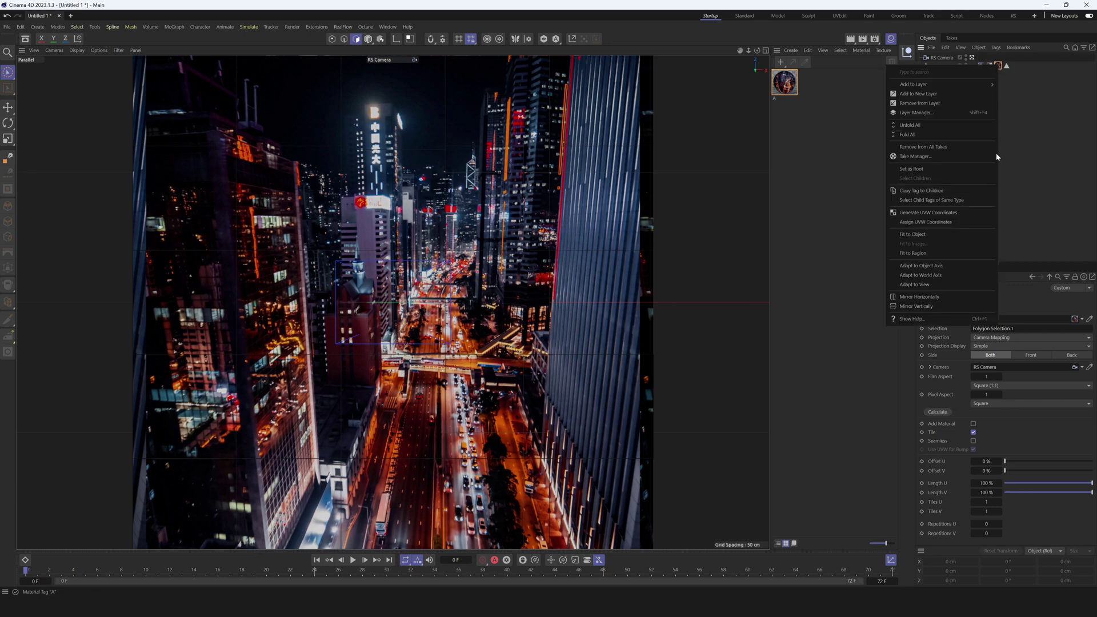
click(915, 213)
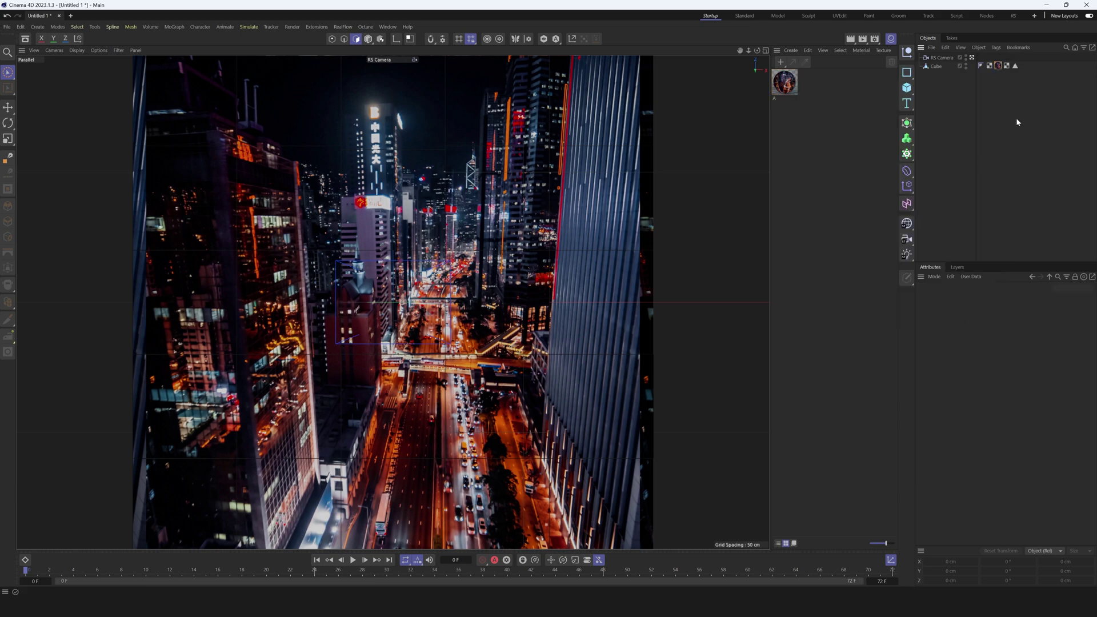
click(972, 57)
alt+drag(303, 378, 488, 146)
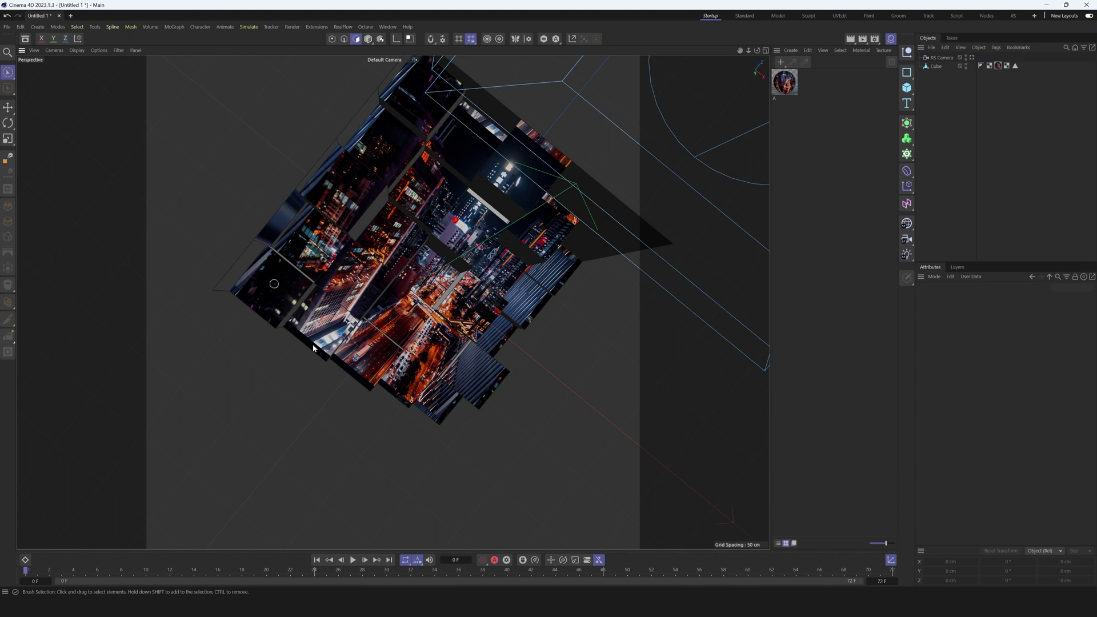
alt+drag(369, 317, 330, 337)
click(972, 57)
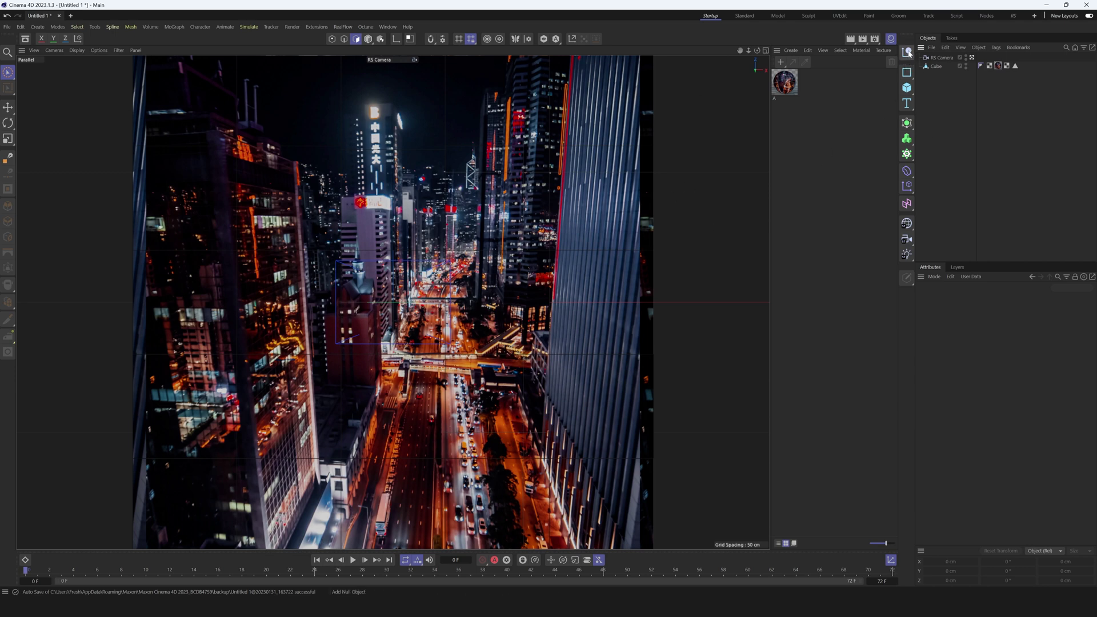
- Add a null named Rotation and make RS Camera its child
click(907, 53)
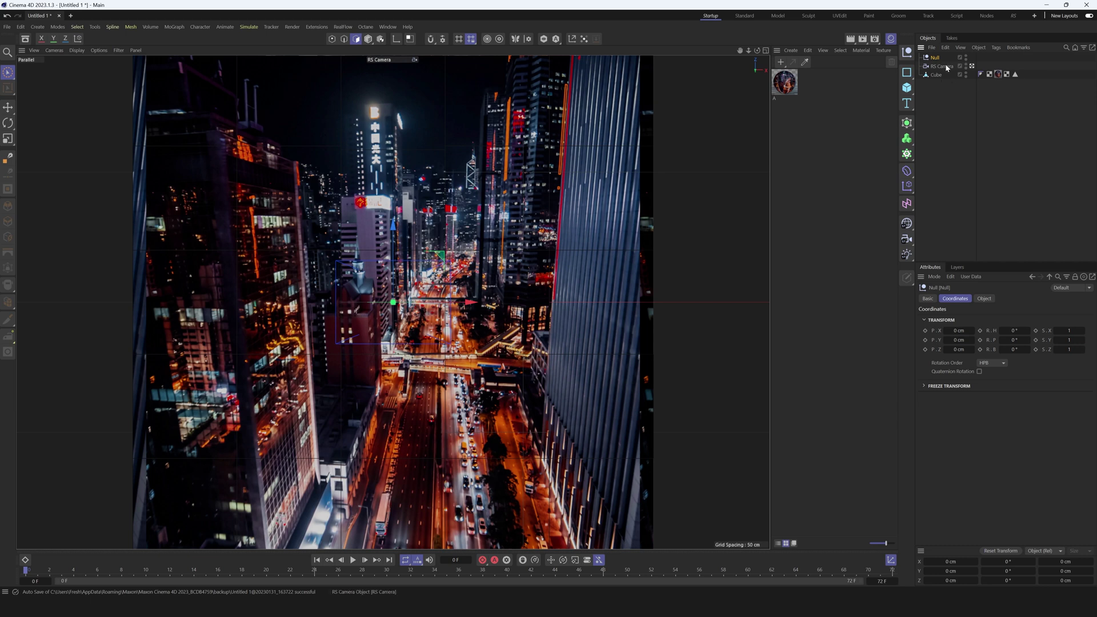
double_click(935, 58)
text(Fotation)
key(Return)
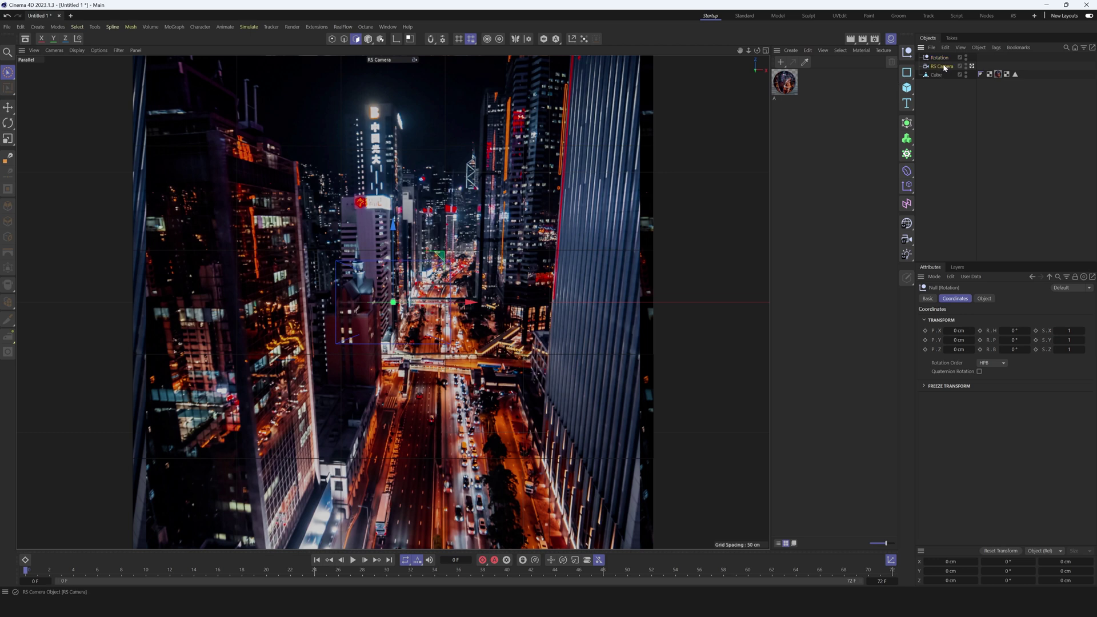
drag(942, 68, 940, 59)
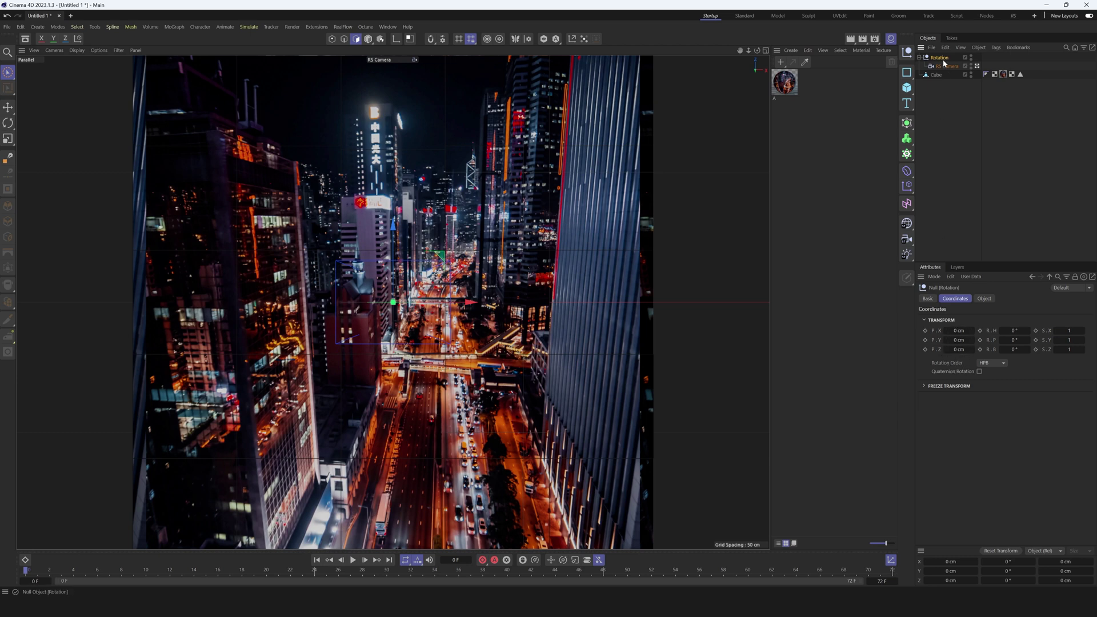
- Try tilting the Rotation null in pitch to preview the camera move, and undo the tilt
drag(1008, 337, 1033, 337)
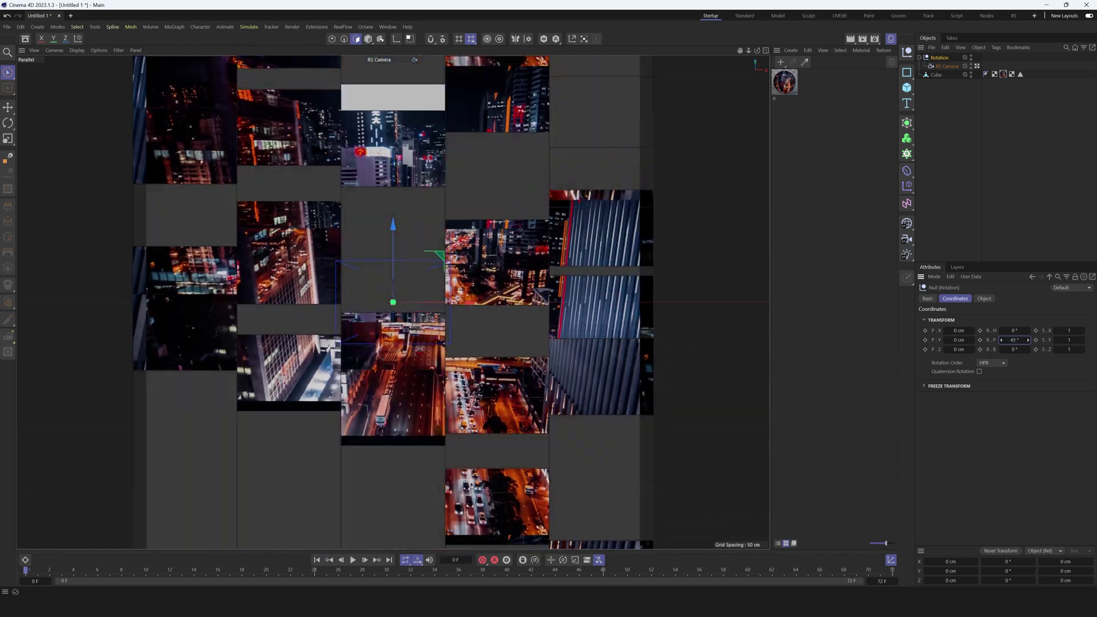
mouse_move(1033, 337)
mouse_down()
mouse_move(1010, 337)
mouse_move(1030, 337)
mouse_up()
key(ctrl+z)
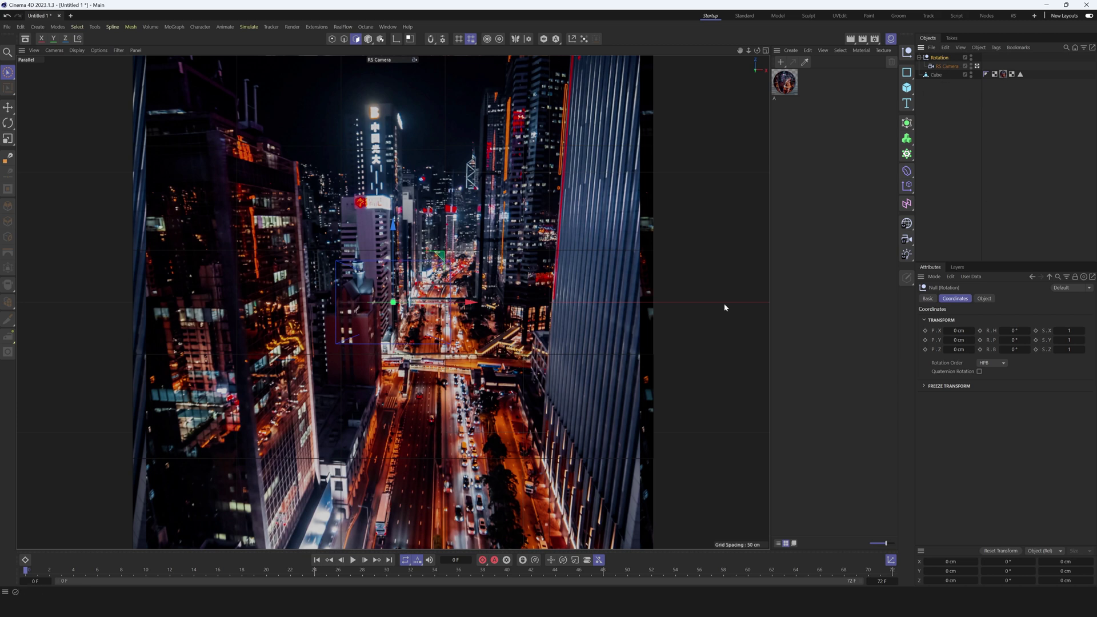
- Keyframe the Rotation null's pitch (R.P) at 0° on frame 0 and 90° on frame 30
click(980, 340)
drag(28, 570, 388, 580)
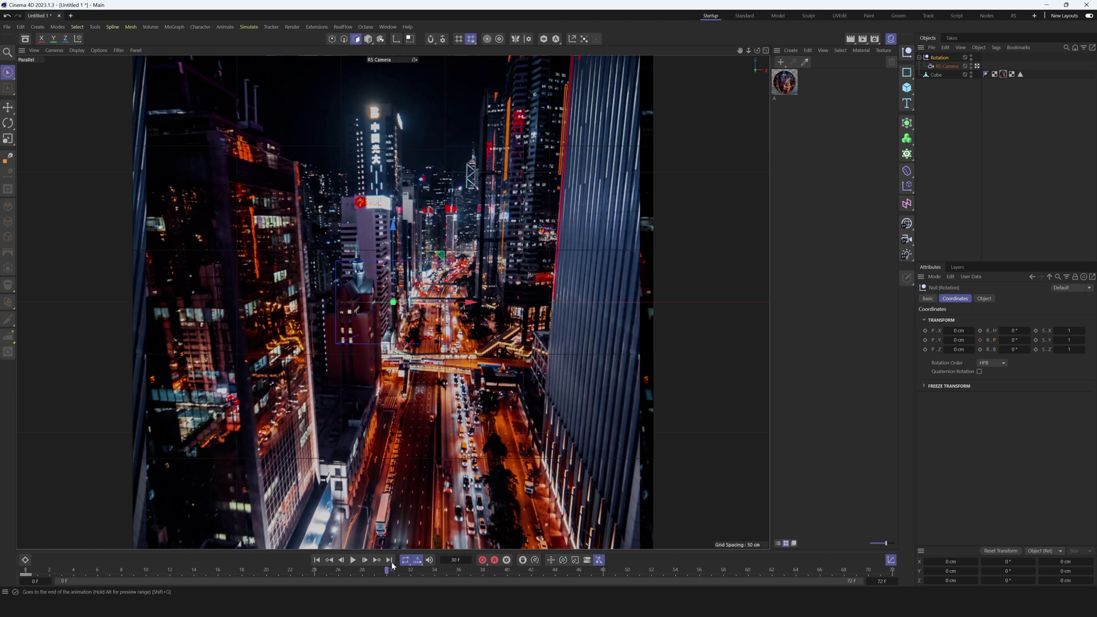
drag(1011, 340, 1015, 340)
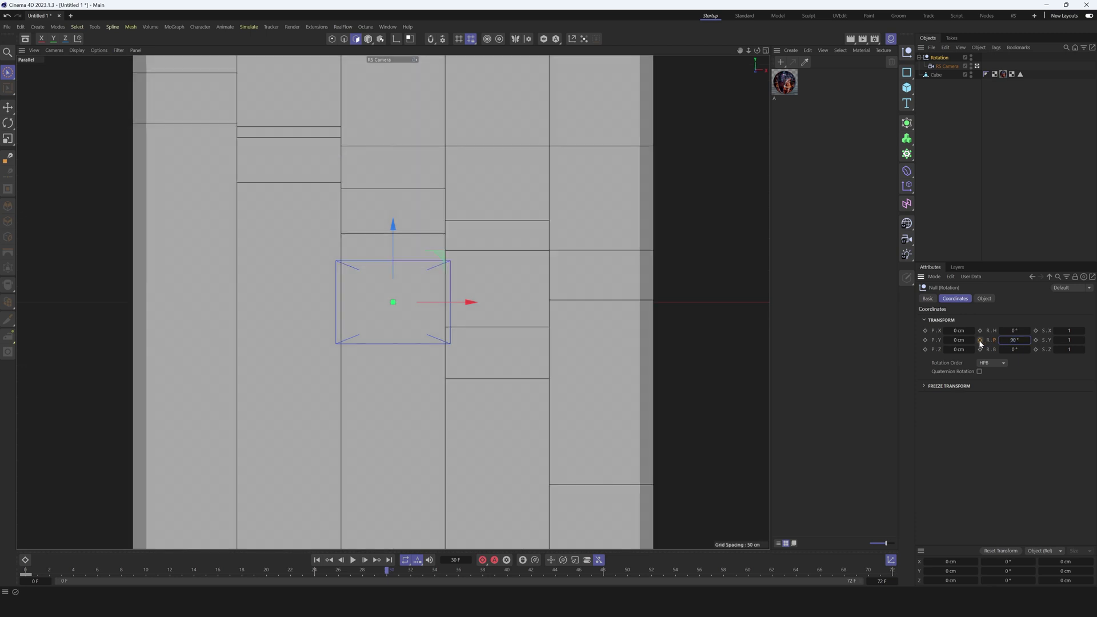
- Select all of the cube's polygons visible through the rotated camera at frame 30 with Brush Selection
click(936, 75)
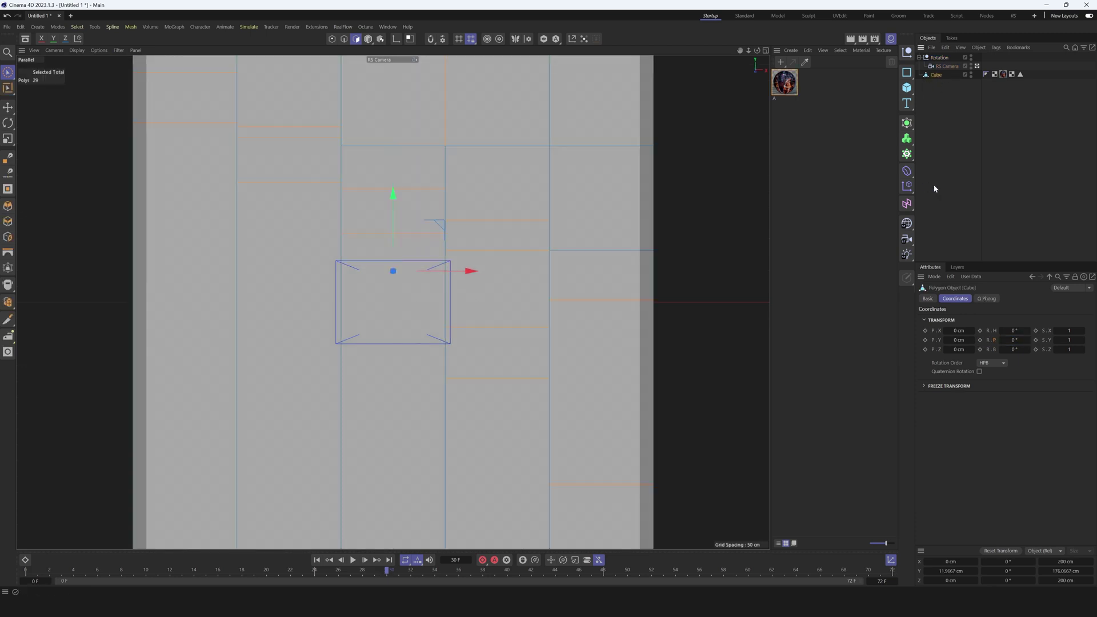
click(104, 68)
mouse_move(104, 68)
mouse_down()
mouse_move(640, 98)
mouse_move(710, 159)
mouse_move(919, 242)
mouse_move(497, 342)
mouse_move(759, 492)
mouse_move(398, 239)
mouse_up()
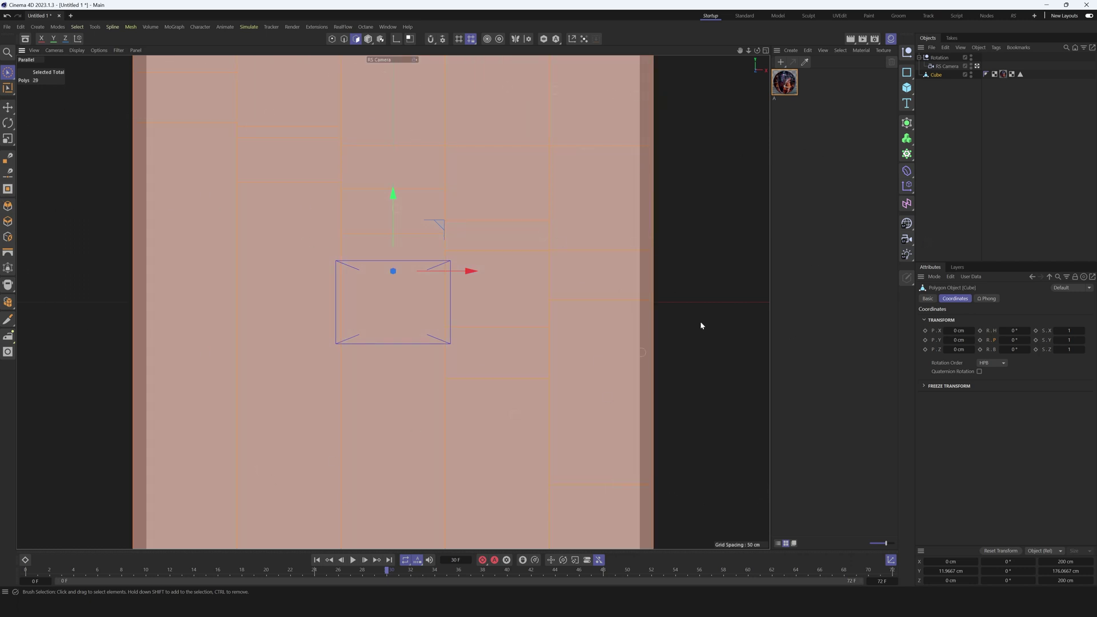
drag(599, 374, 678, 299)
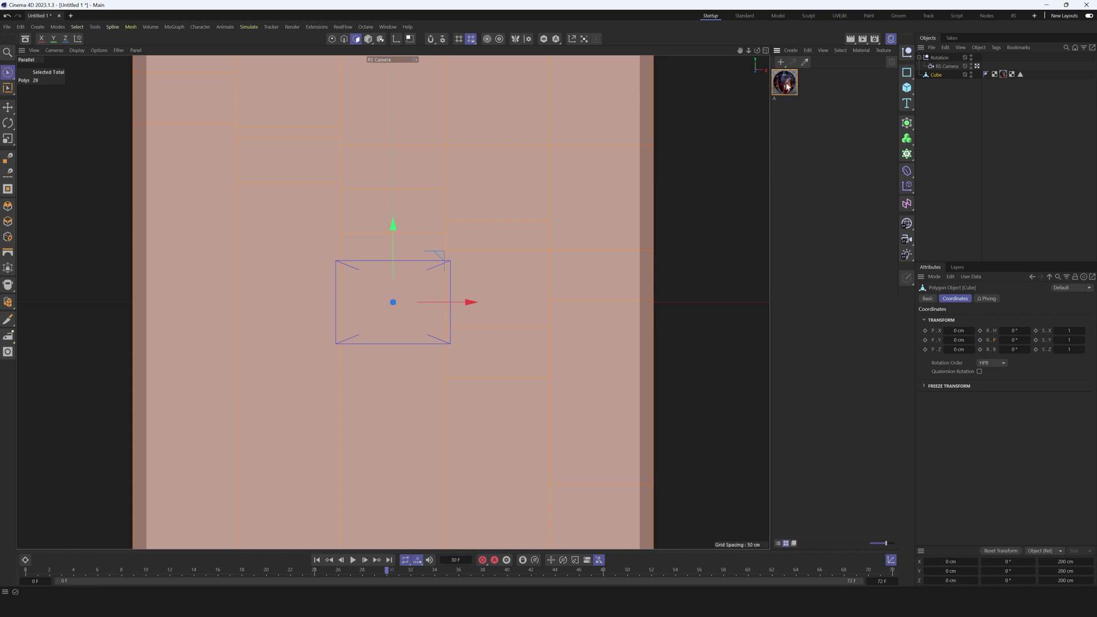
- Duplicate material A, name the copy B, and apply it to the cube's selected polygons
ctrl+drag(786, 86, 812, 85)
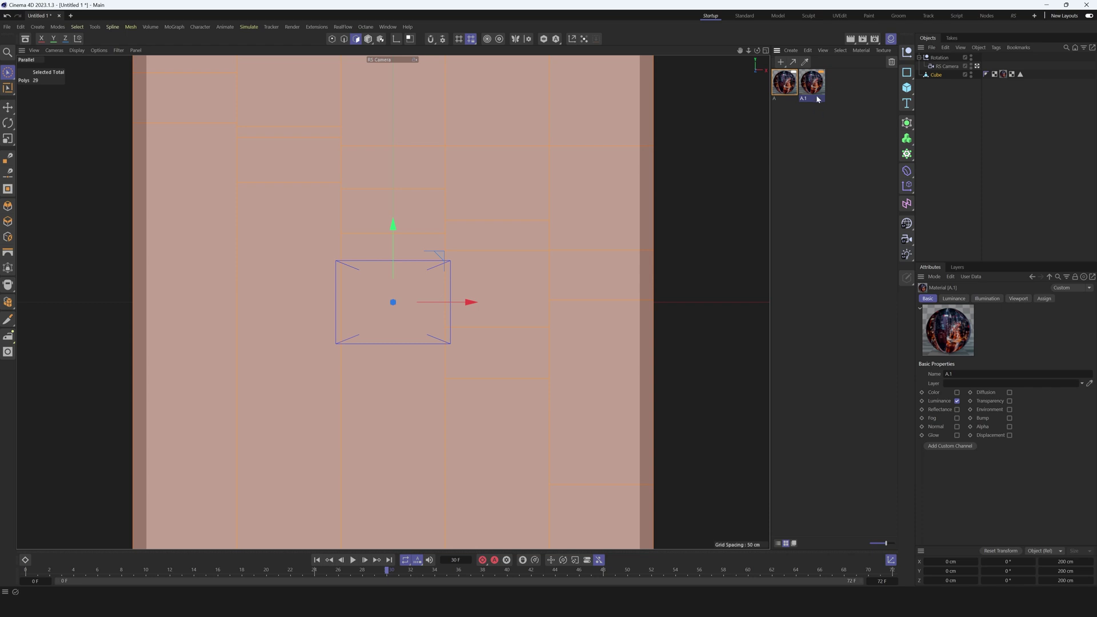
double_click(813, 100)
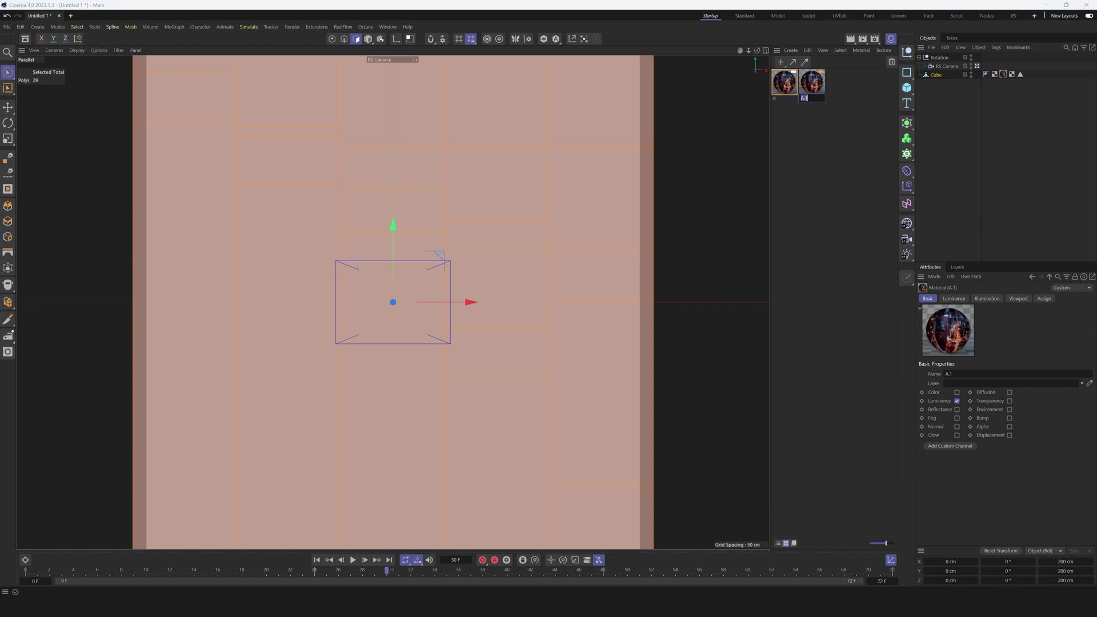
text(B)
click(815, 137)
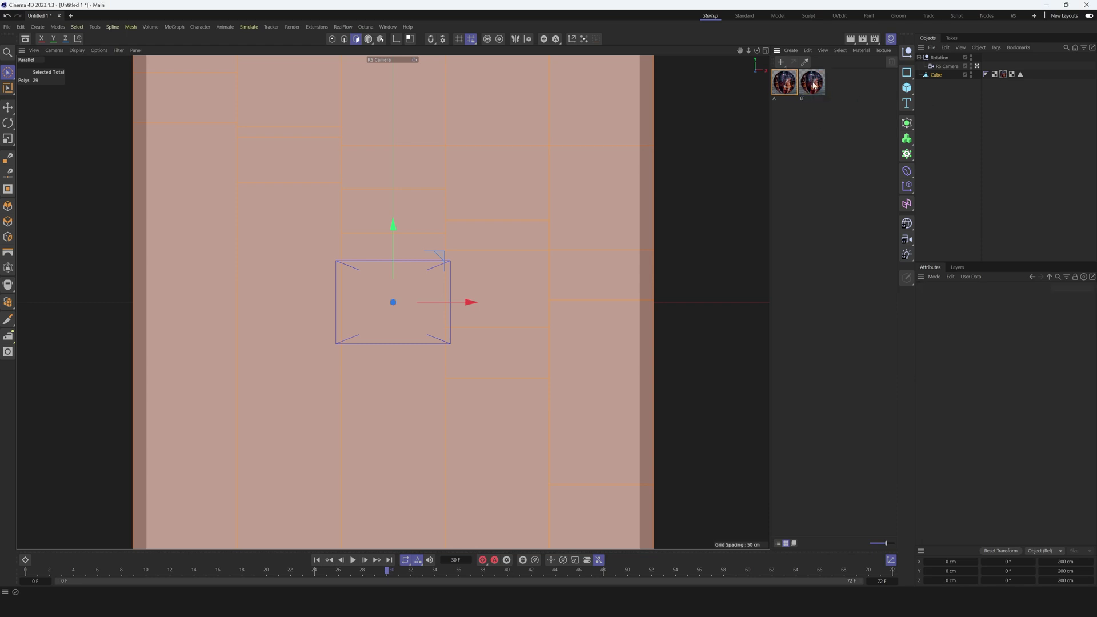
drag(811, 88, 365, 153)
drag(287, 160, 287, 169)
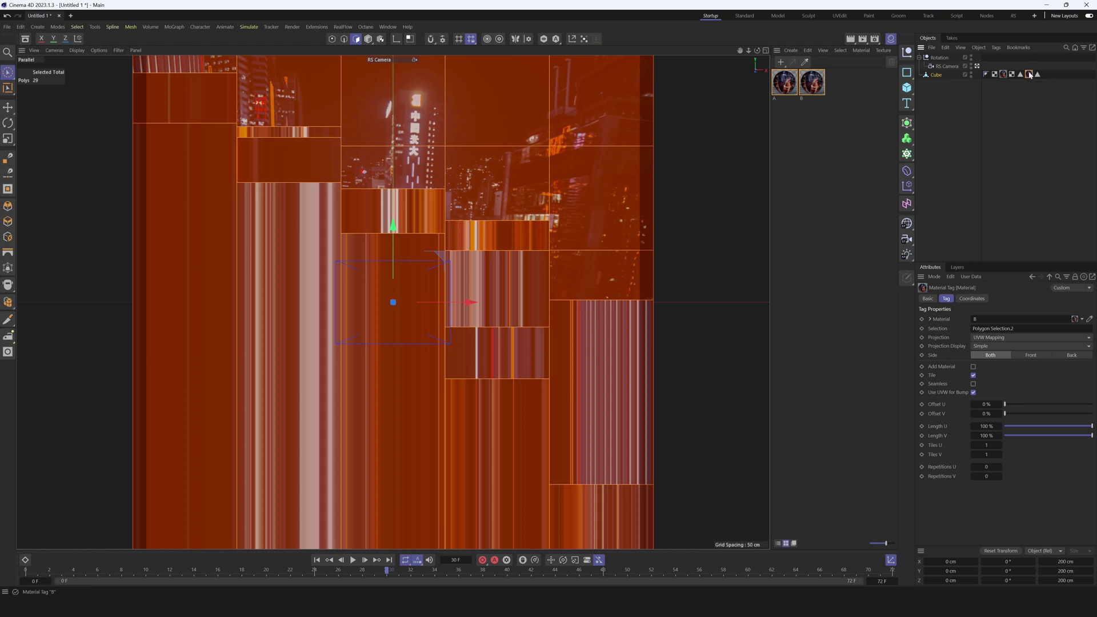
- Camera-map material B's tag through RS Camera with a calculated film aspect, and generate its UVW coordinates
click(987, 338)
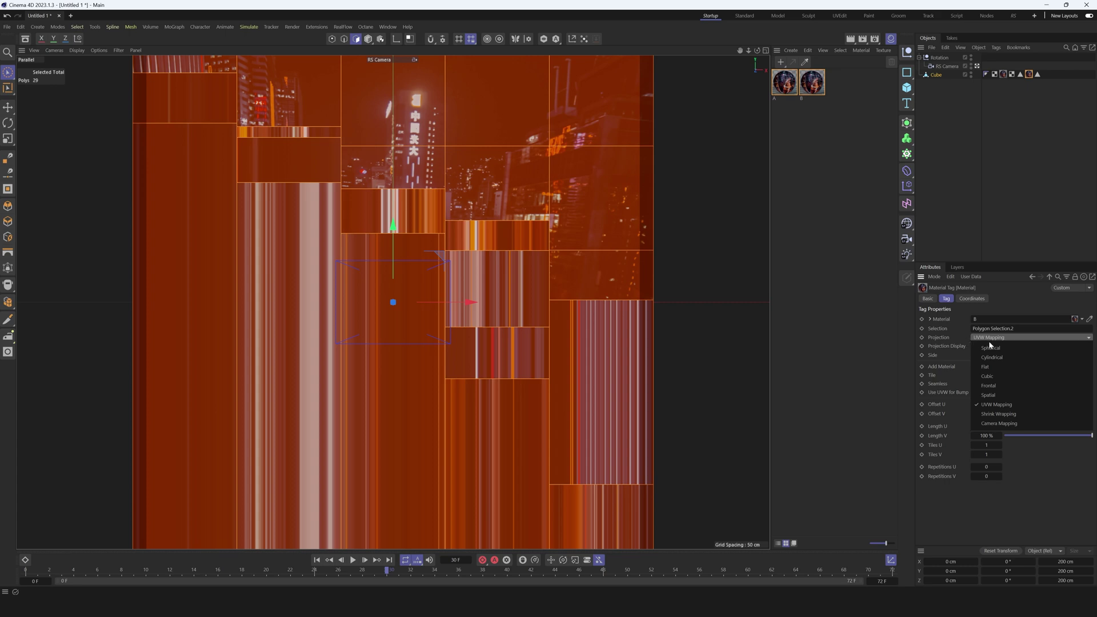
click(988, 423)
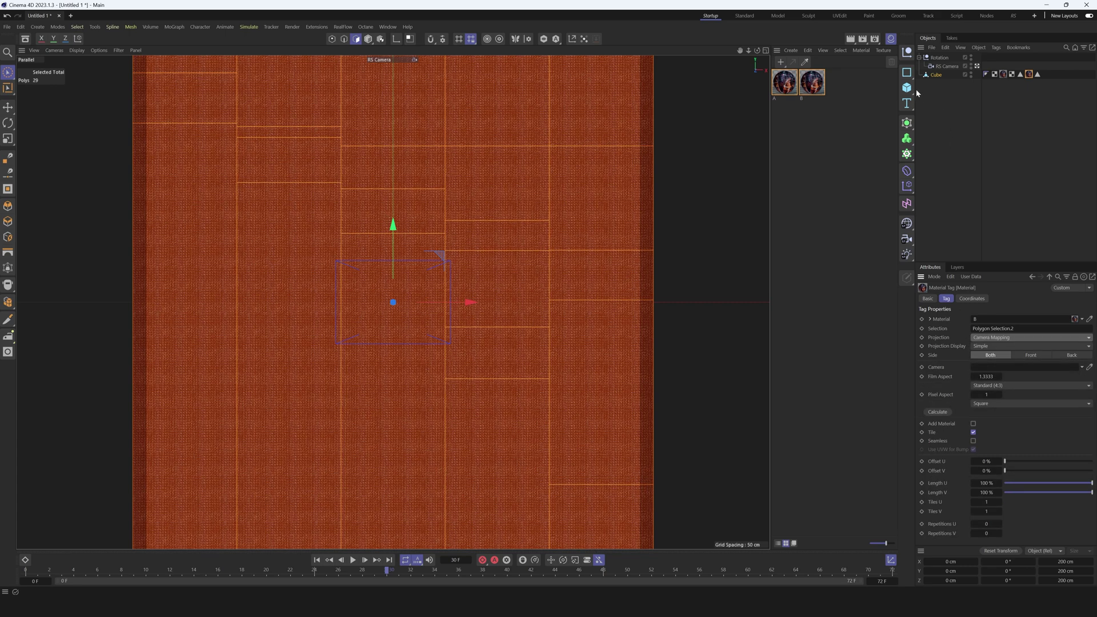
drag(997, 340, 988, 369)
click(936, 412)
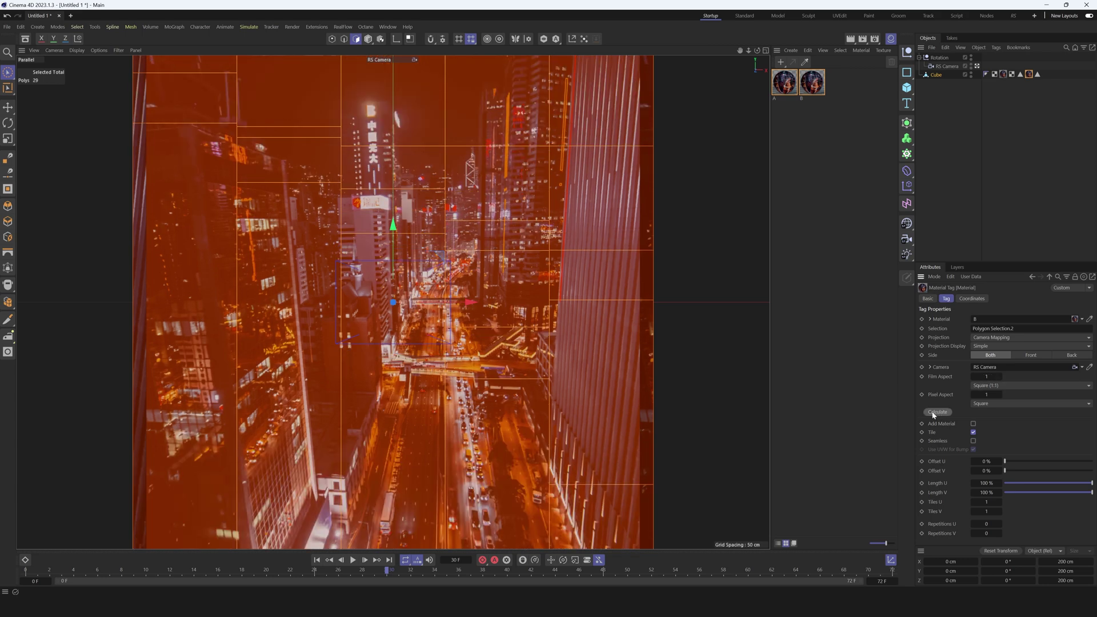
right_click(1028, 74)
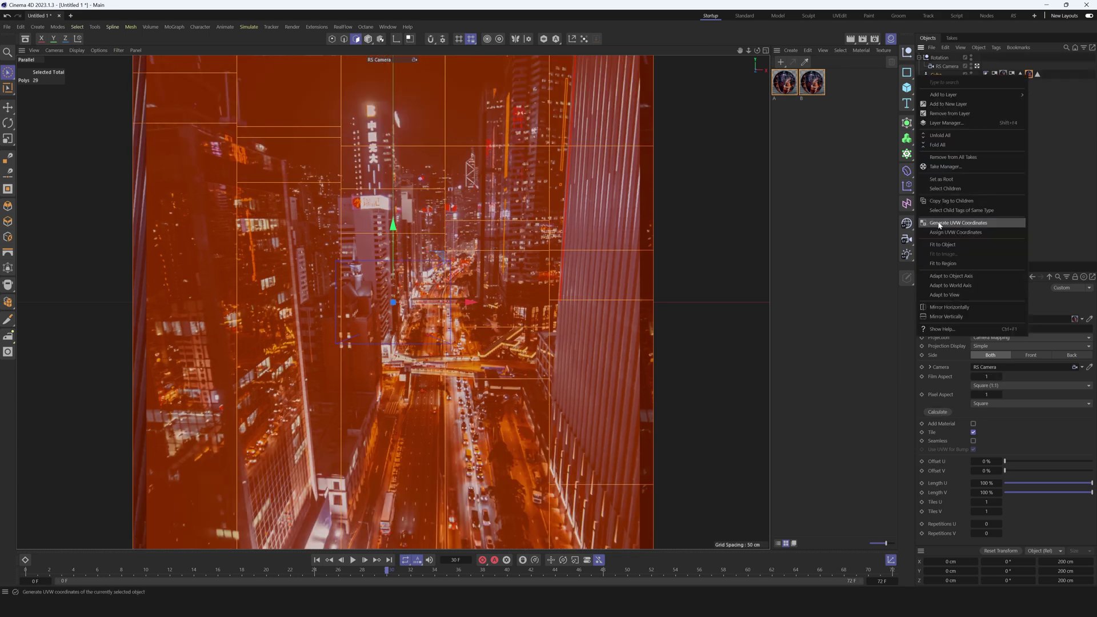
click(960, 222)
- Return to frame 0, deselect everything, and play the camera rotation to check the transition between both projections
drag(386, 570, 1, 584)
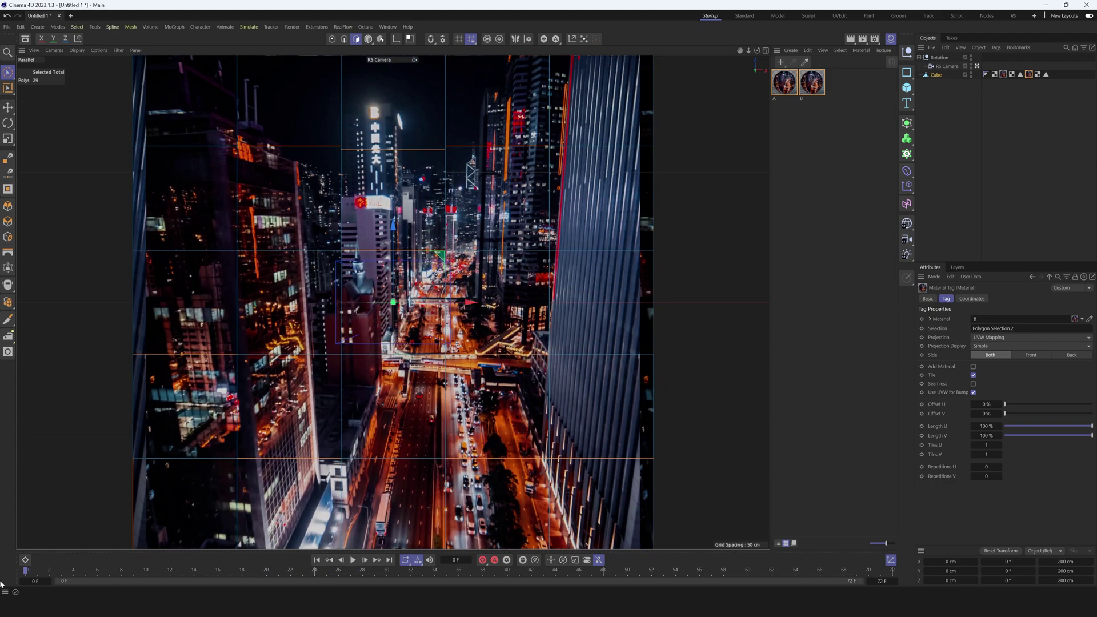
click(810, 318)
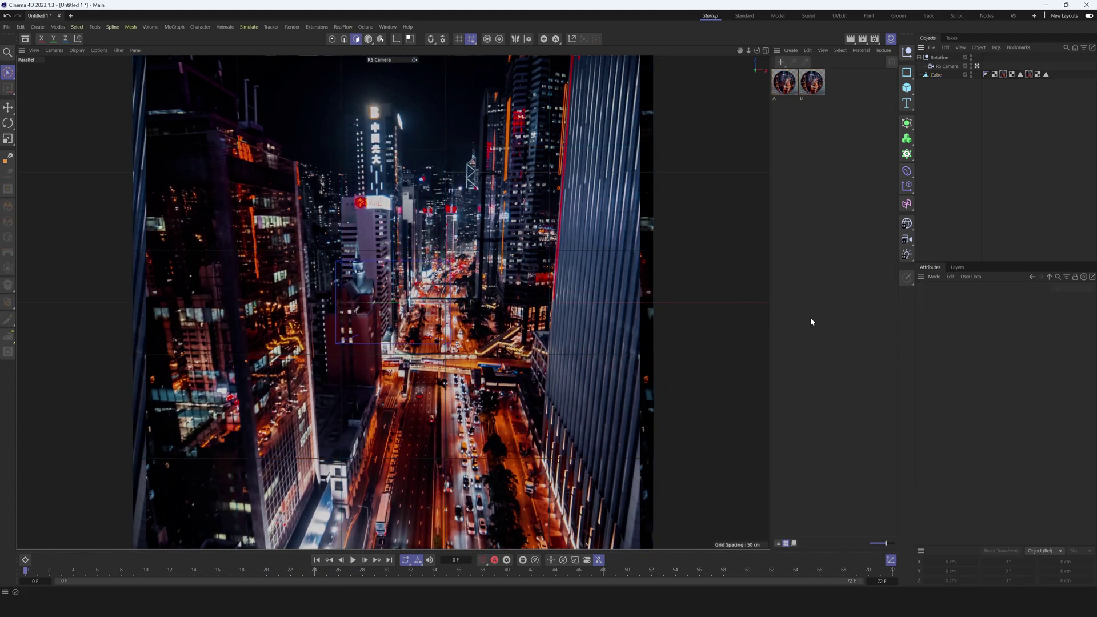
click(352, 562)
click(352, 560)
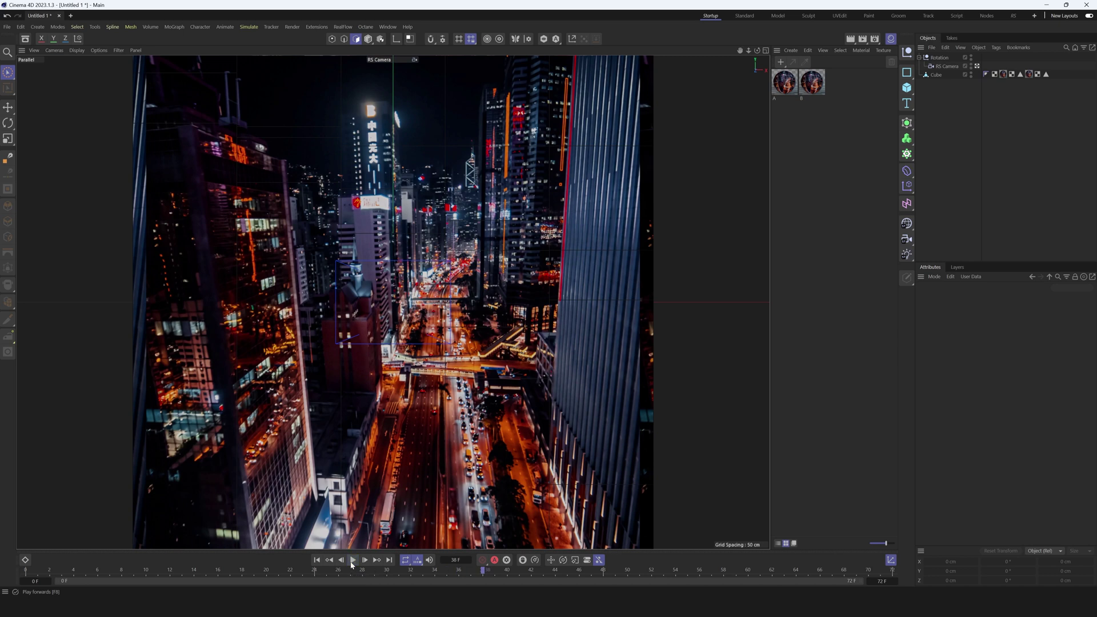
- Convert both pitch keyframes of the Rotation null to spline interpolation and stretch their tangents into an ease-in, ease-out curve
click(25, 560)
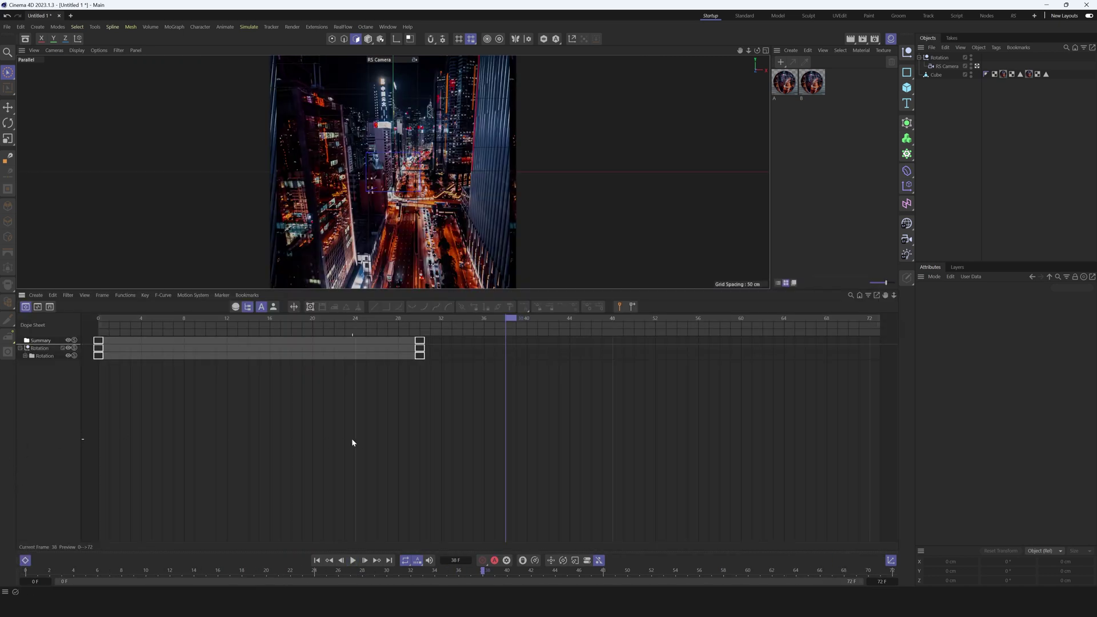
click(38, 307)
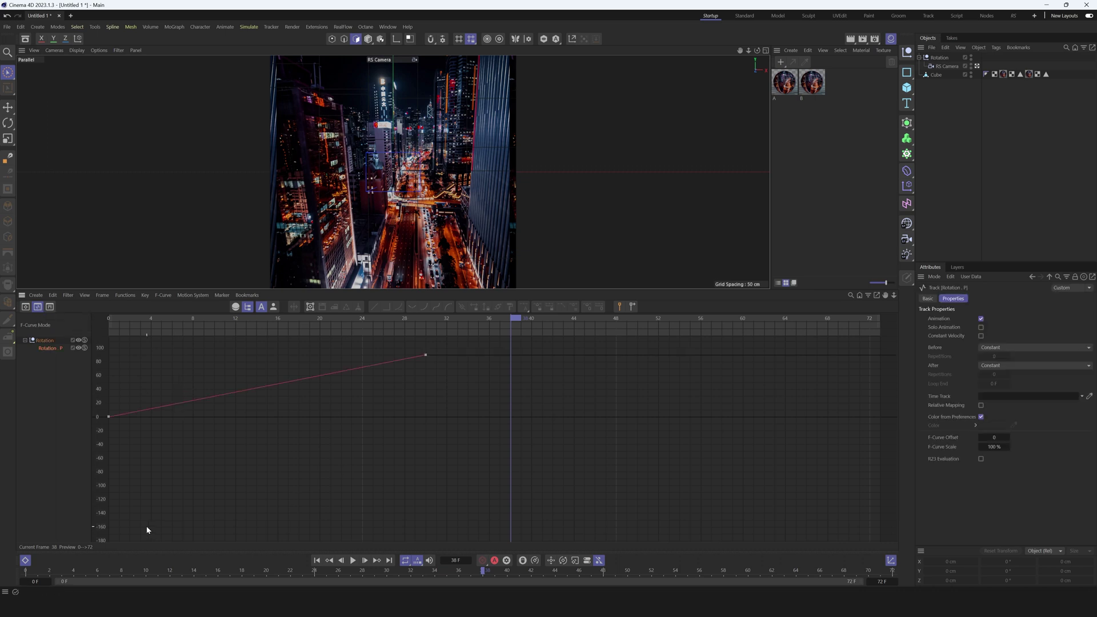
drag(482, 455, 355, 337)
shift+drag(238, 356, 97, 486)
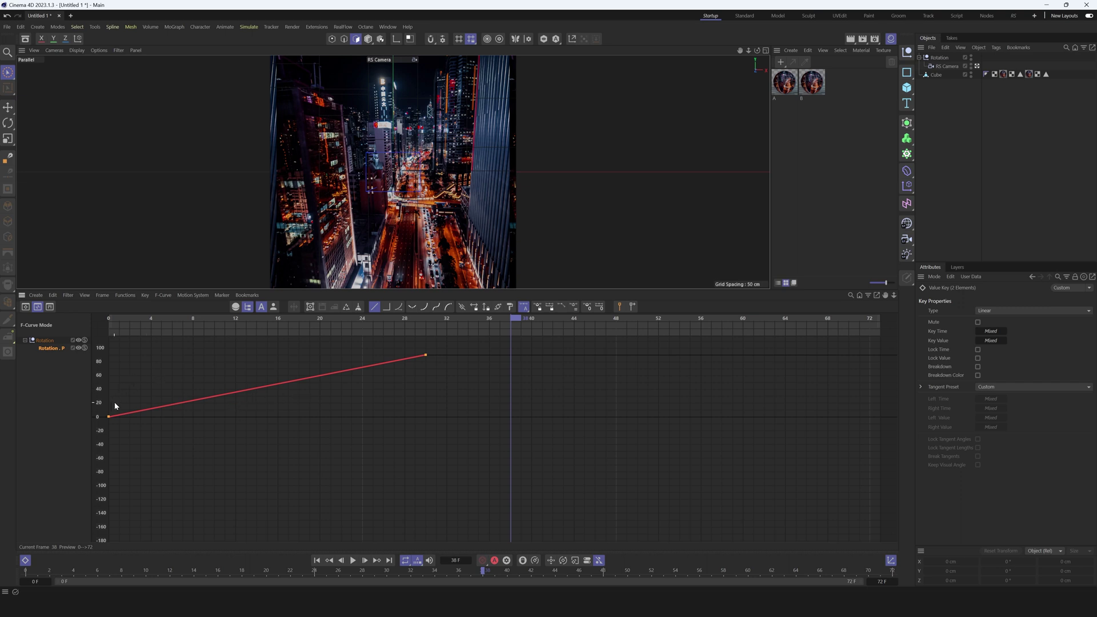
click(415, 309)
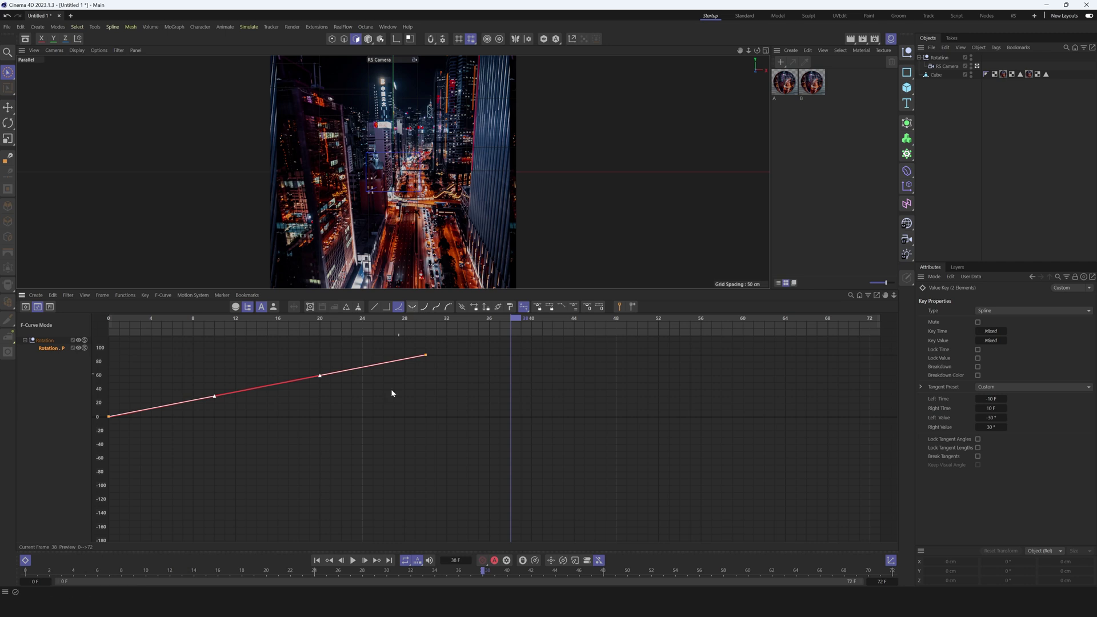
drag(318, 377, 257, 360)
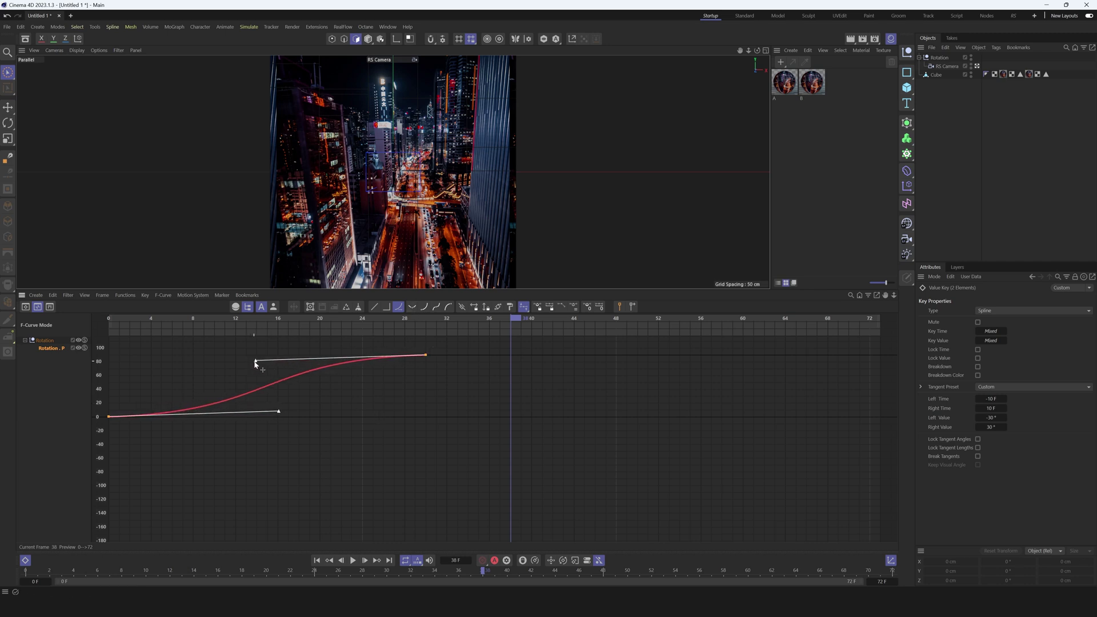
click(353, 560)
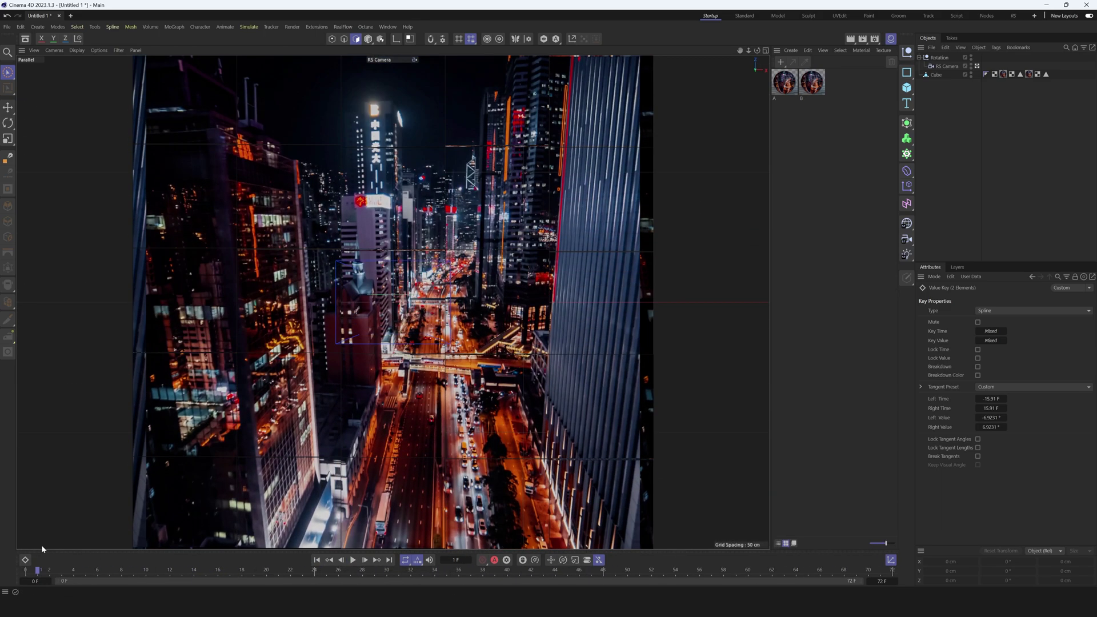
- At frame 15, apply material A to the whole cube and place its tag before all the cube's other tags
mouse_move(41, 545)
mouse_down()
mouse_move(274, 565)
mouse_move(186, 548)
mouse_move(207, 548)
mouse_up()
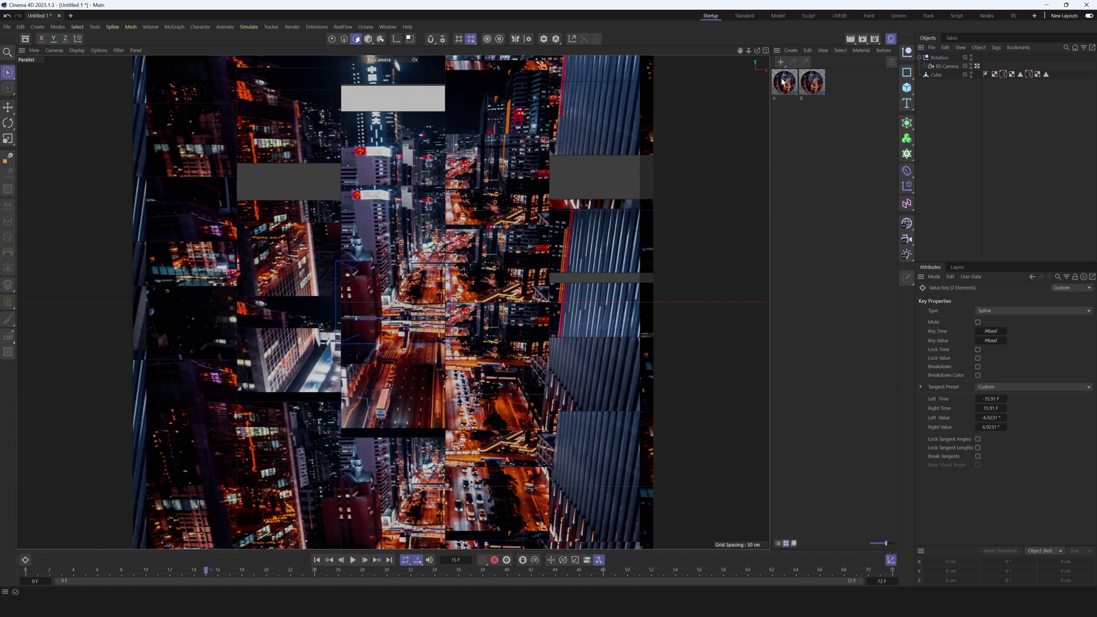
drag(784, 89, 939, 77)
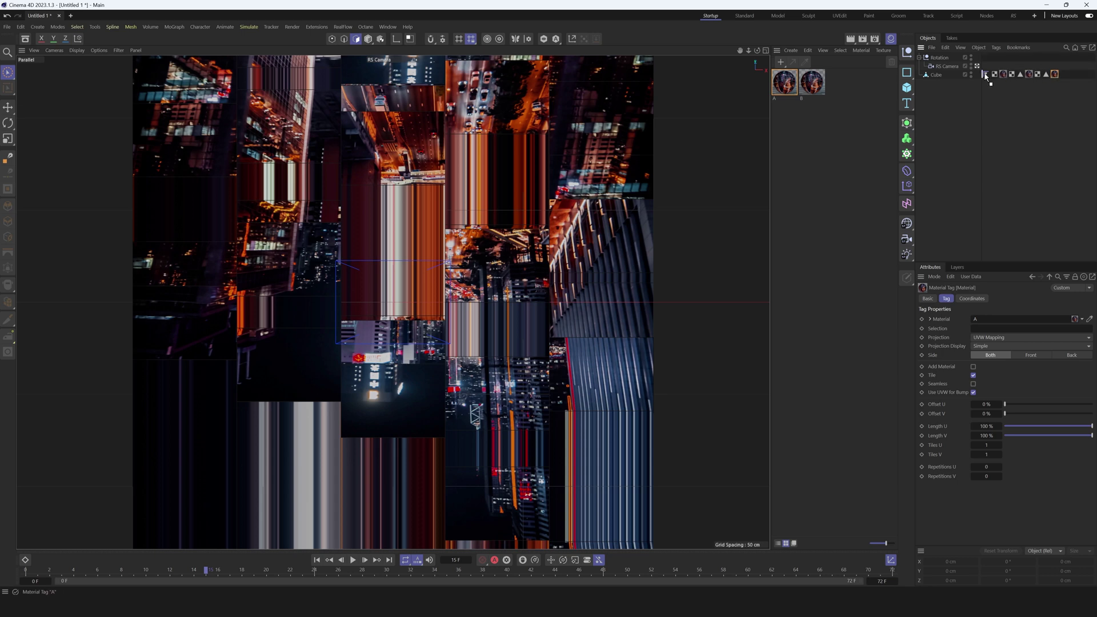
drag(985, 76, 984, 76)
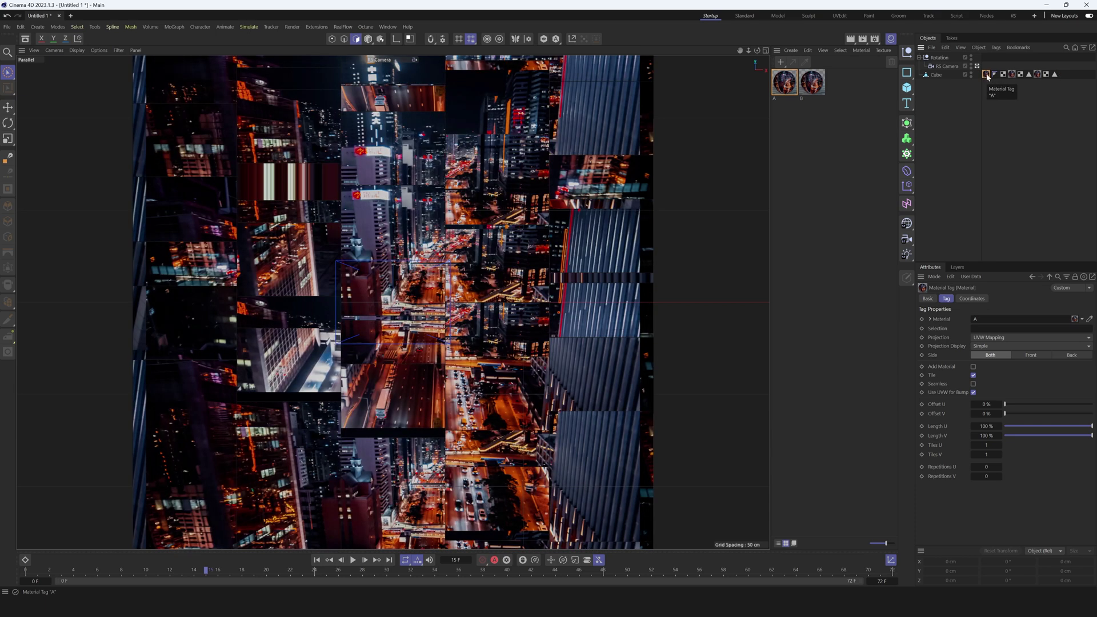
- Check the cube's texture coverage midway through the rotation and from outside the camera, ending in the RS Camera view
drag(38, 572, 62, 571)
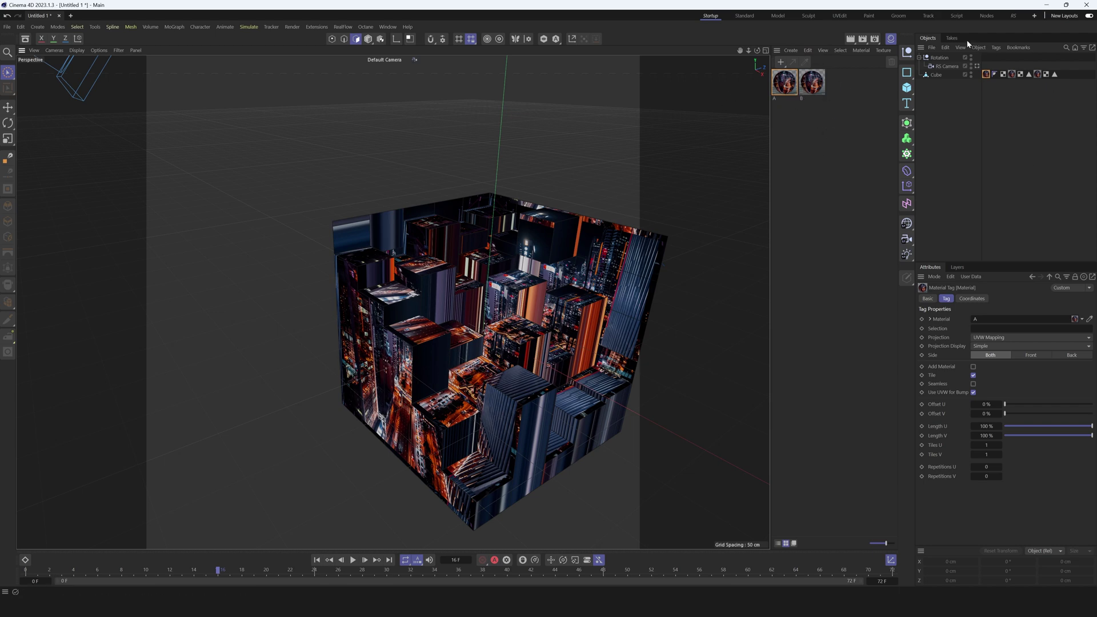
click(977, 66)
click(784, 81)
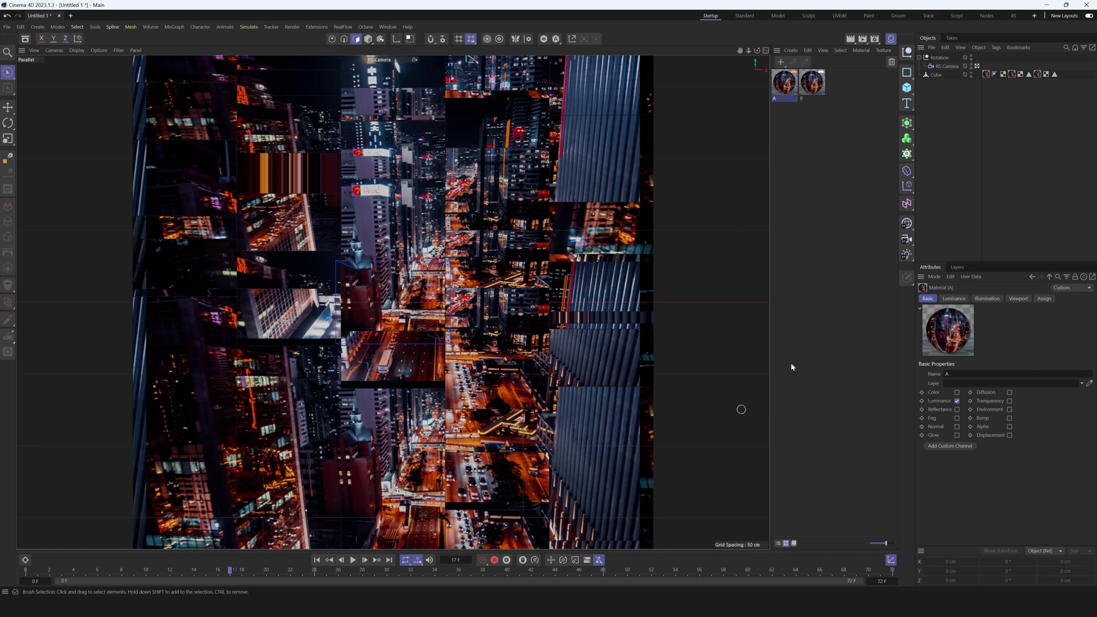
- Turn off Multi-Pass and set anti-aliasing to Best in the render settings
click(875, 39)
drag(876, 41, 447, 185)
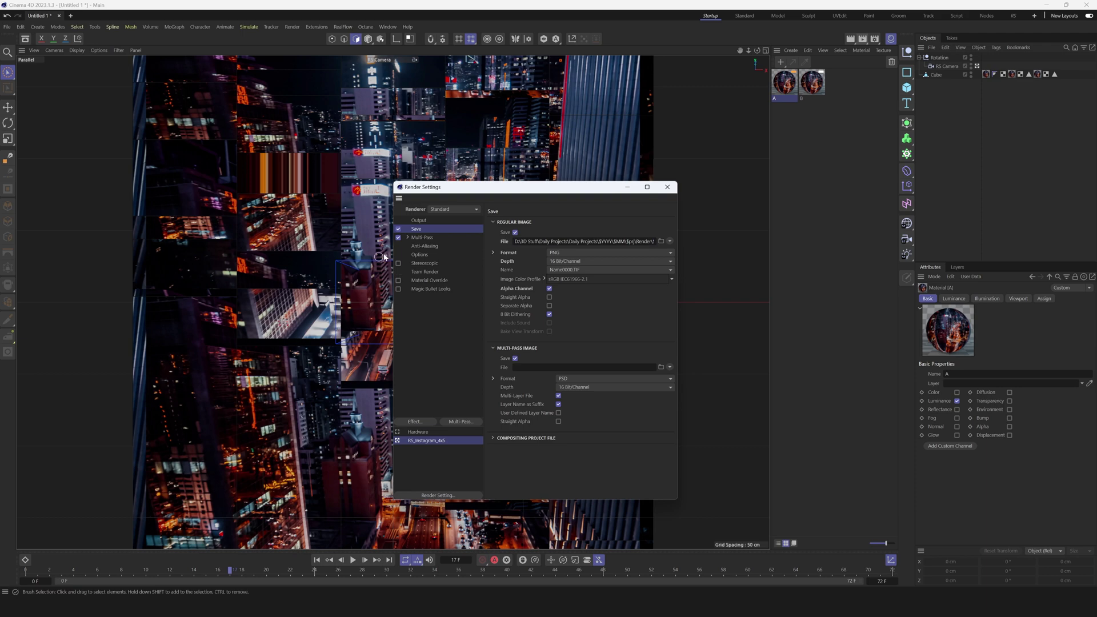
click(399, 237)
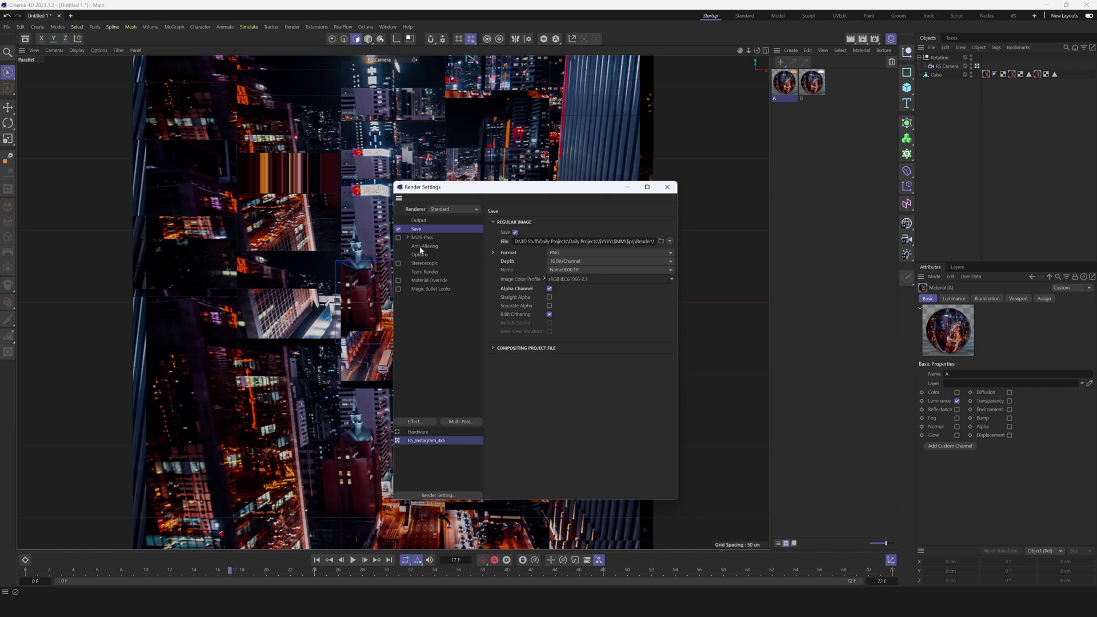
click(426, 246)
click(565, 219)
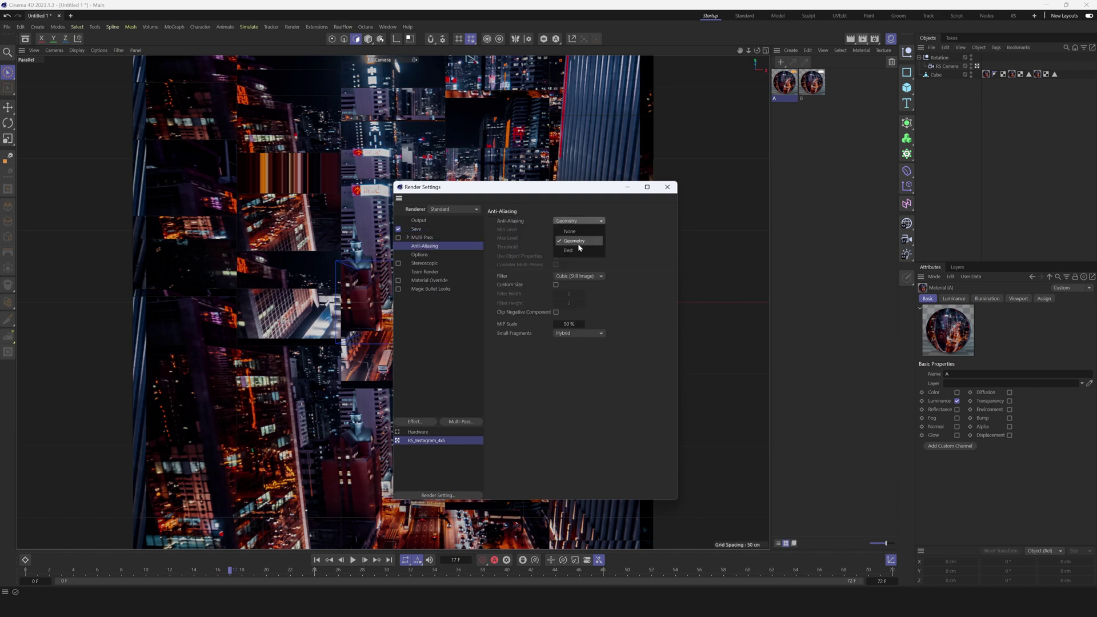
click(565, 244)
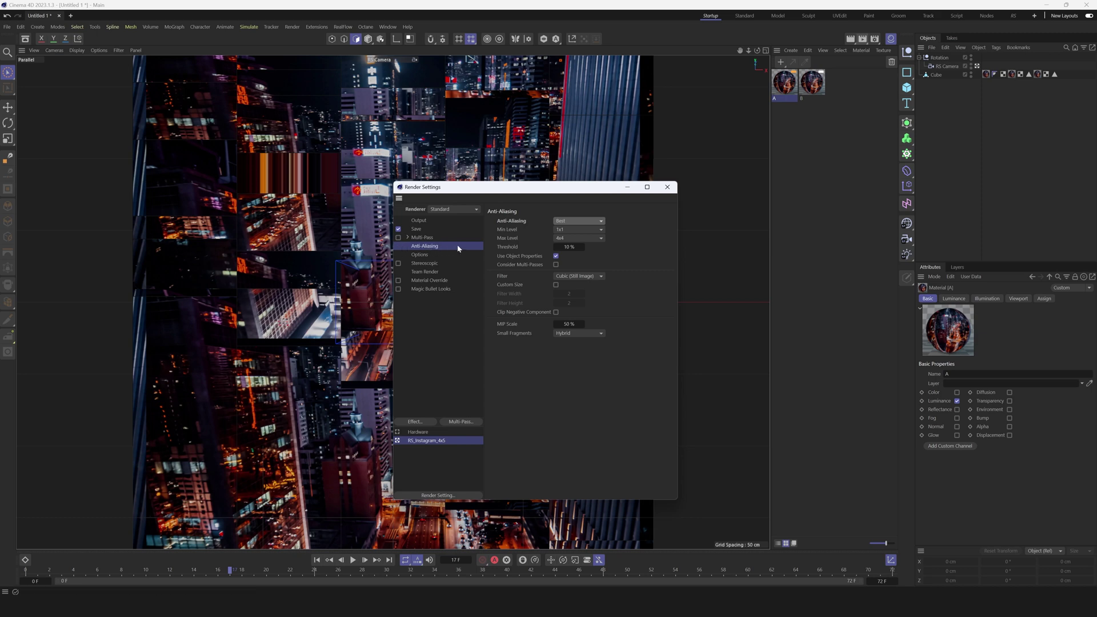
- Set the regular image save format to MP4 and close the render settings
click(423, 231)
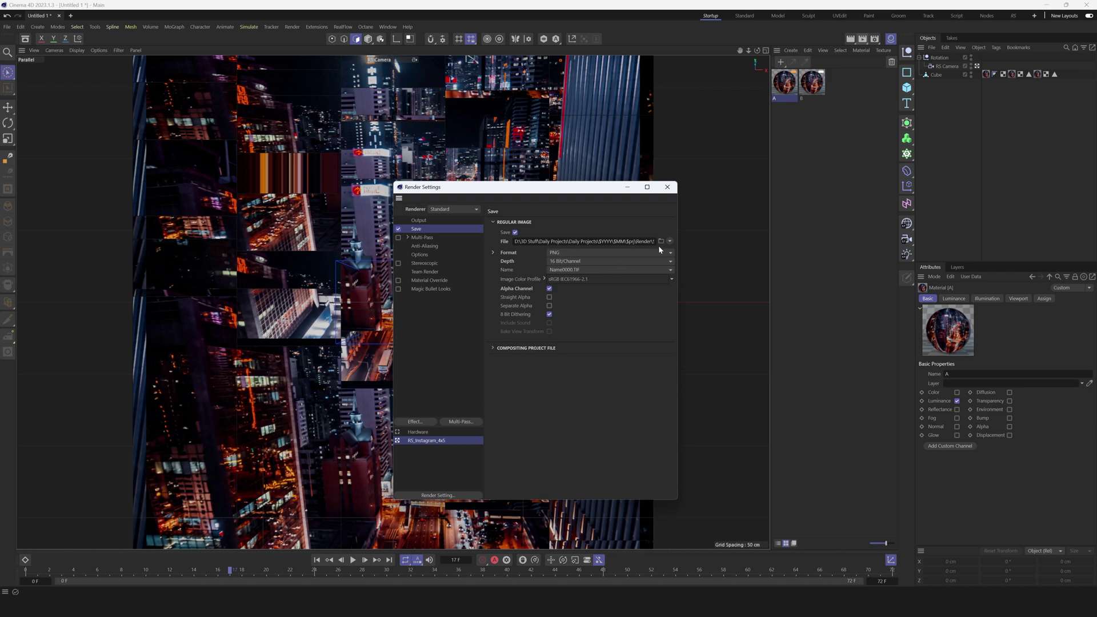
click(571, 253)
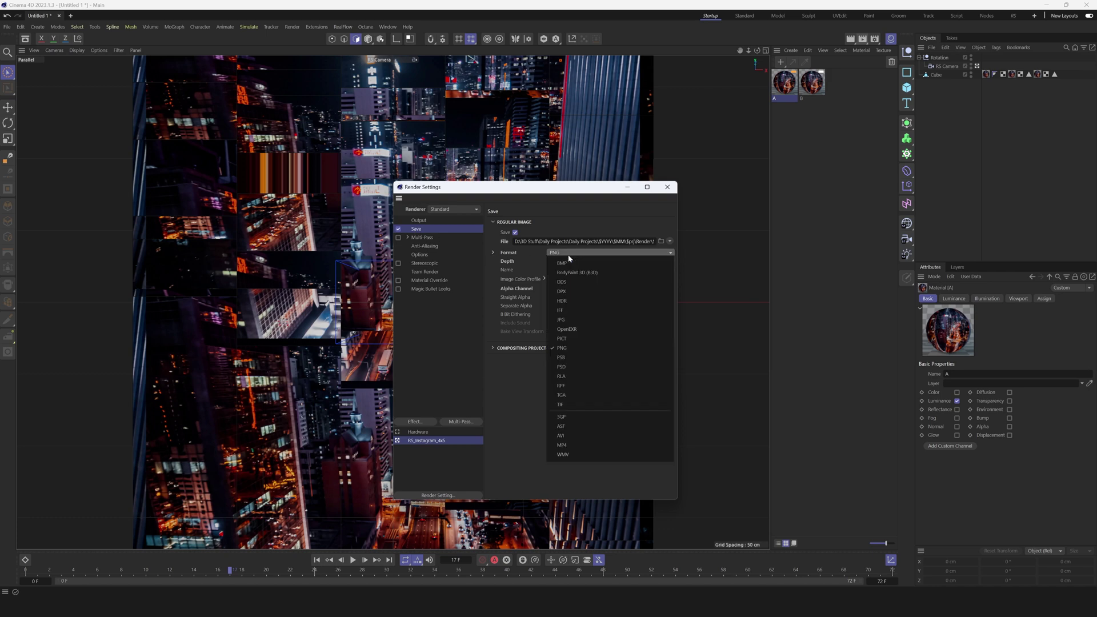
click(560, 446)
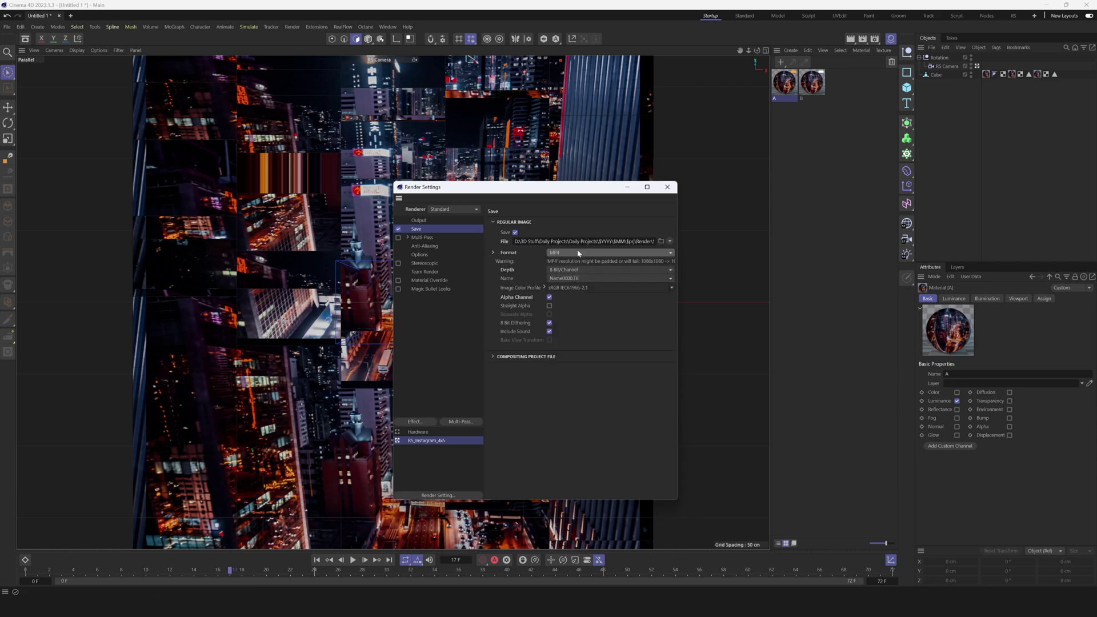
click(666, 187)
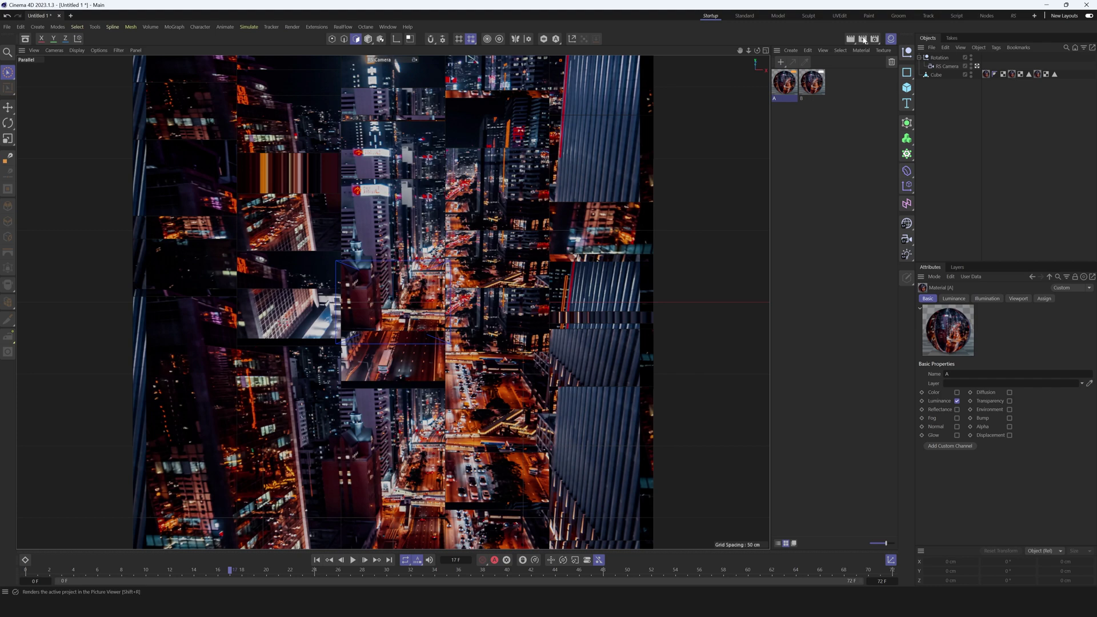